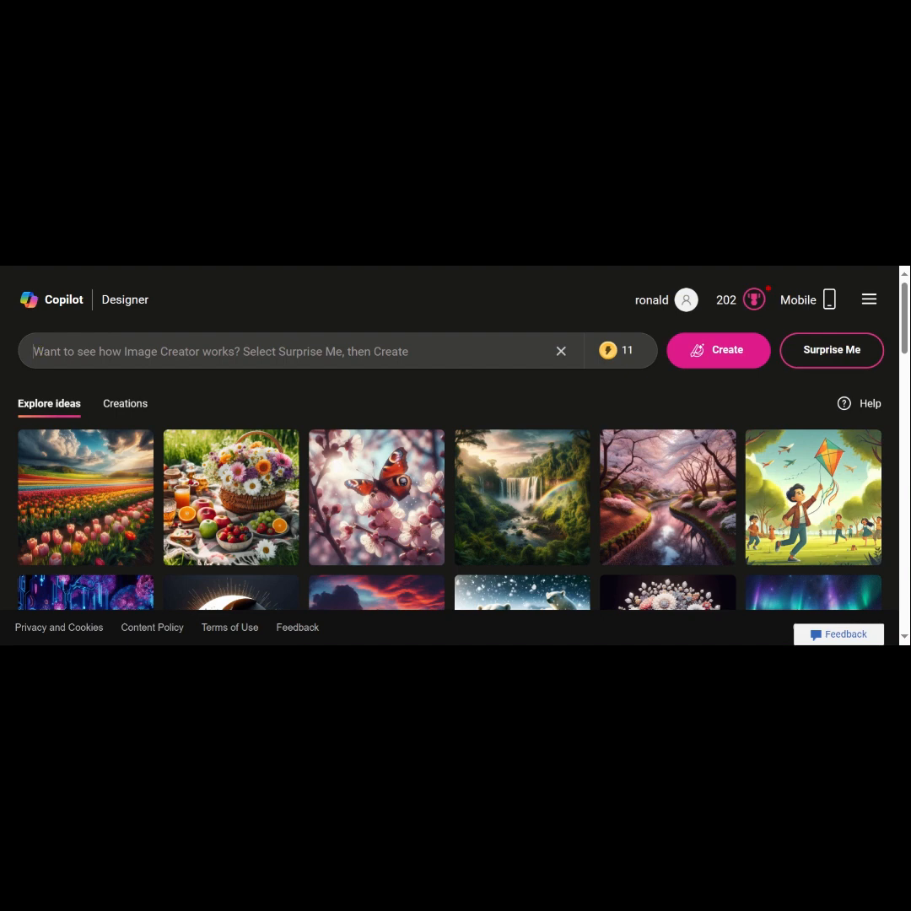
- Generate realistic images of a long-haired African American woman in a red dress on a light pink couch, with gold mug, glass table, gold laptop and notebook
{"action": "type", "text": "luxury living room holding a gold coffee mug and a glass table with a gold laptop and a note book"}
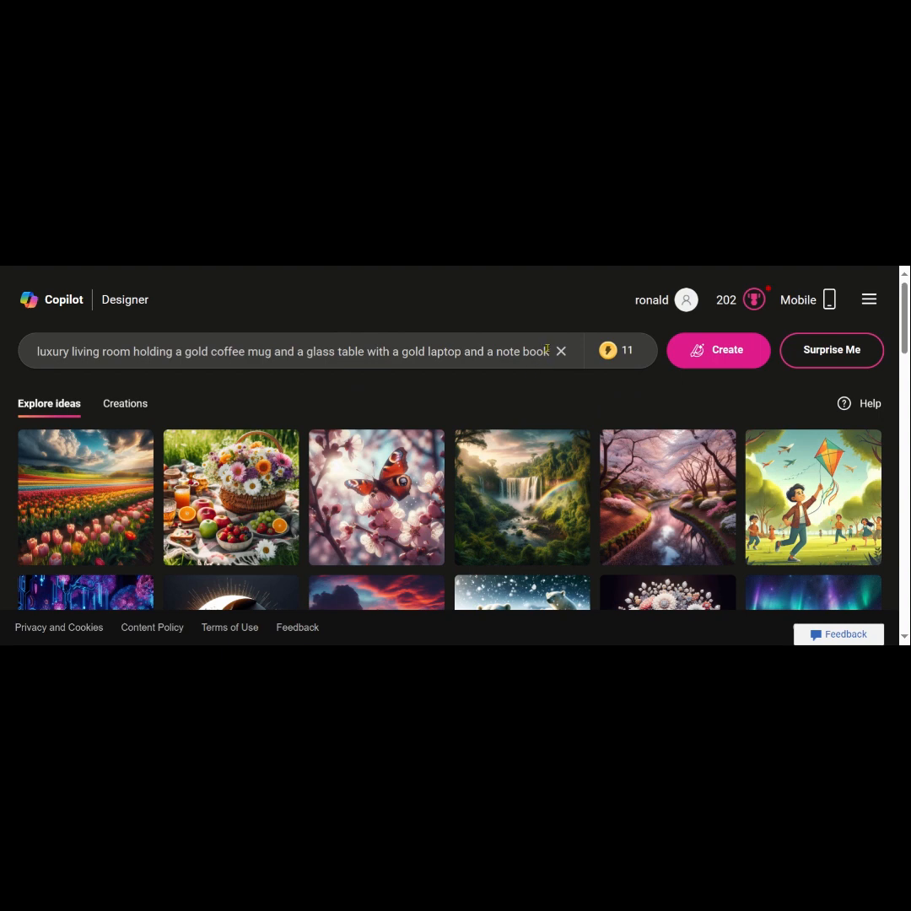
{"action": "left_click_drag", "start_coordinate": [548, 351], "coordinate": [72, 351]}
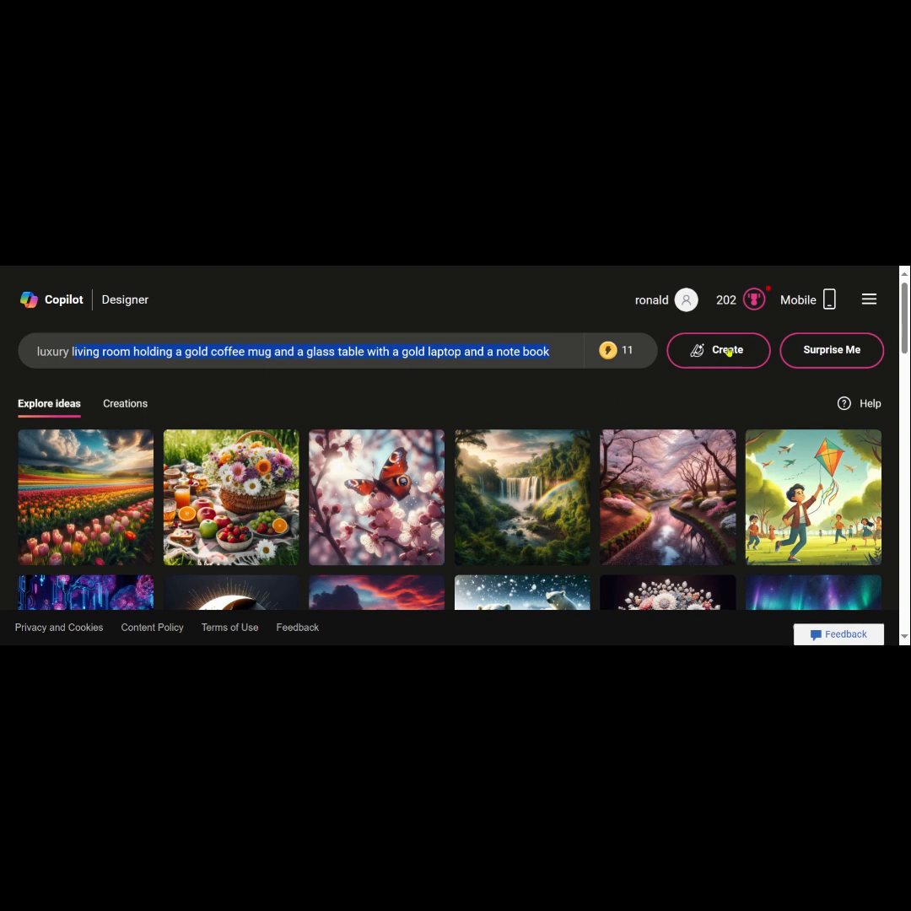
{"action": "key", "text": "ctrl+v"}
{"action": "left_click", "coordinate": [727, 352]}
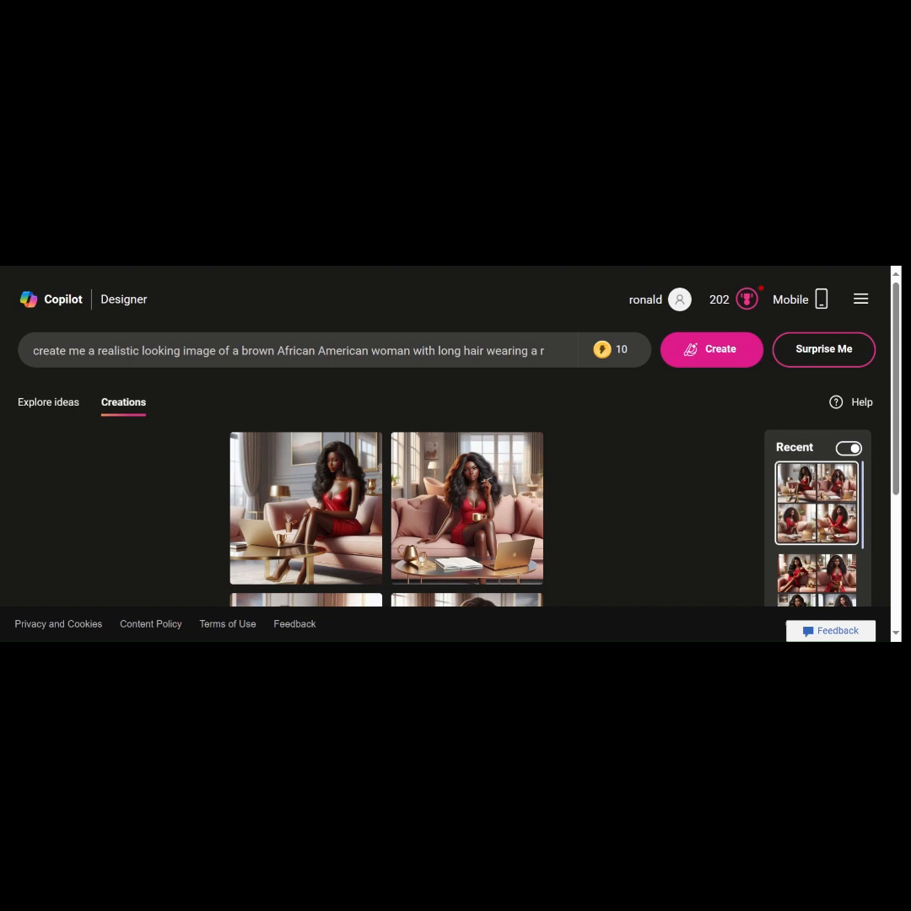
- Open the first generated image full size and go through the set to the fourth image
{"action": "left_click", "coordinate": [323, 485]}
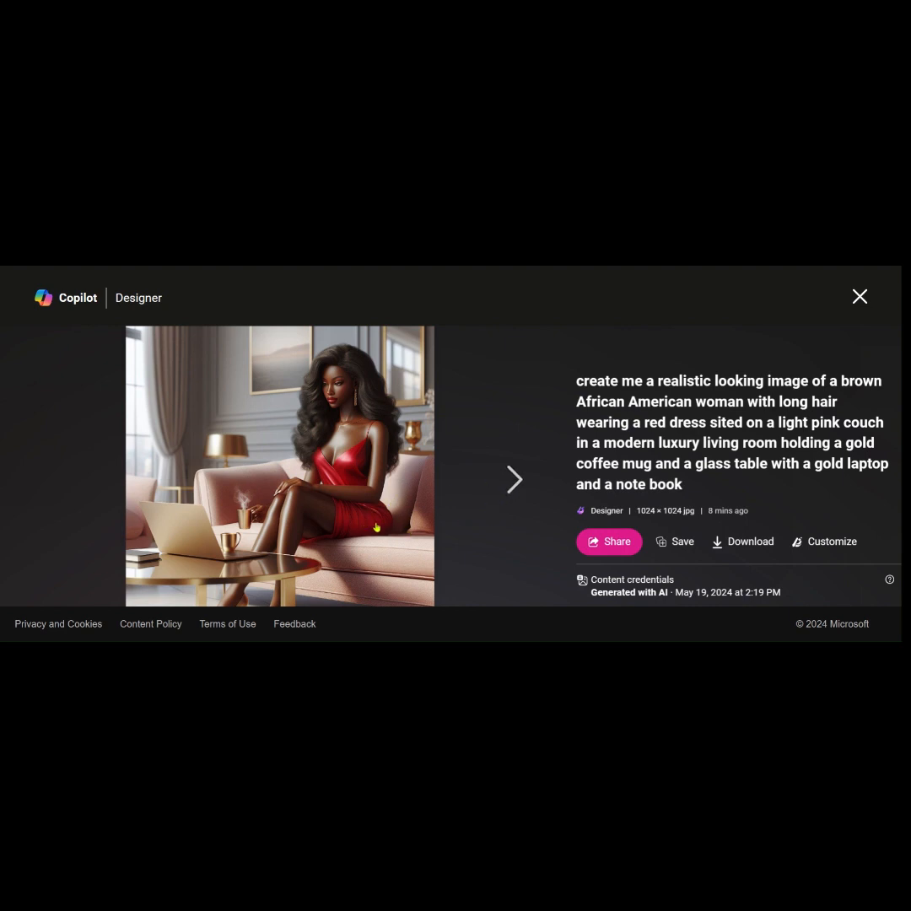
{"action": "left_click", "coordinate": [506, 480]}
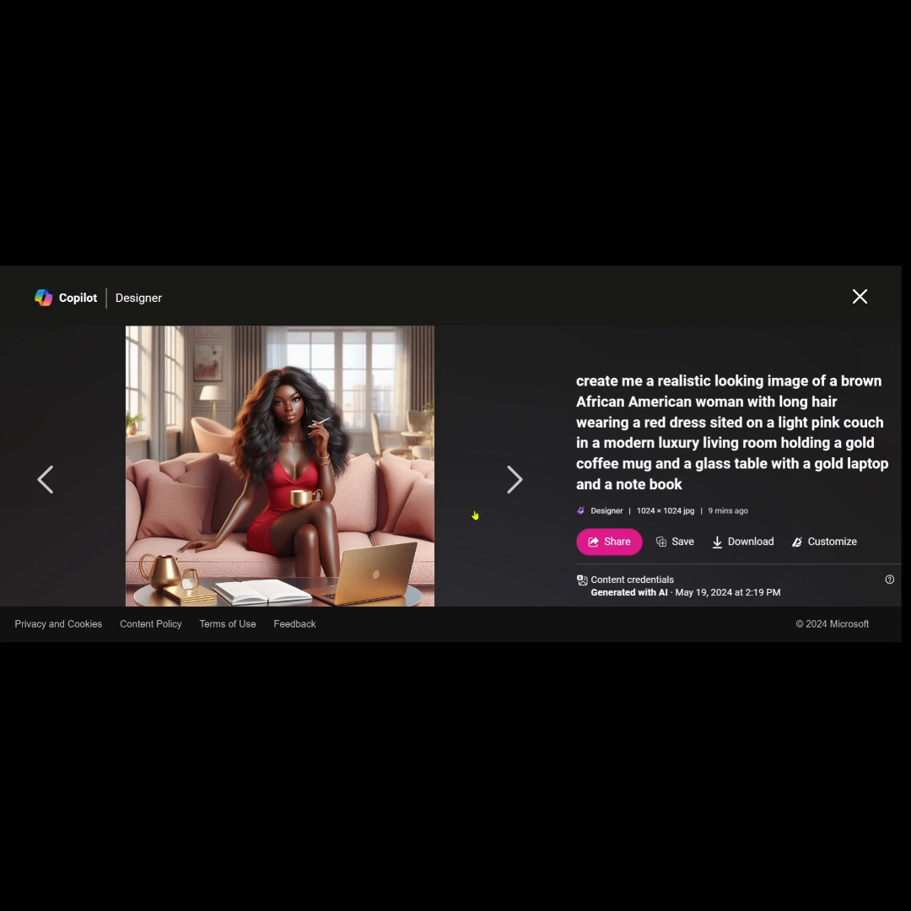
{"action": "left_click", "coordinate": [507, 481]}
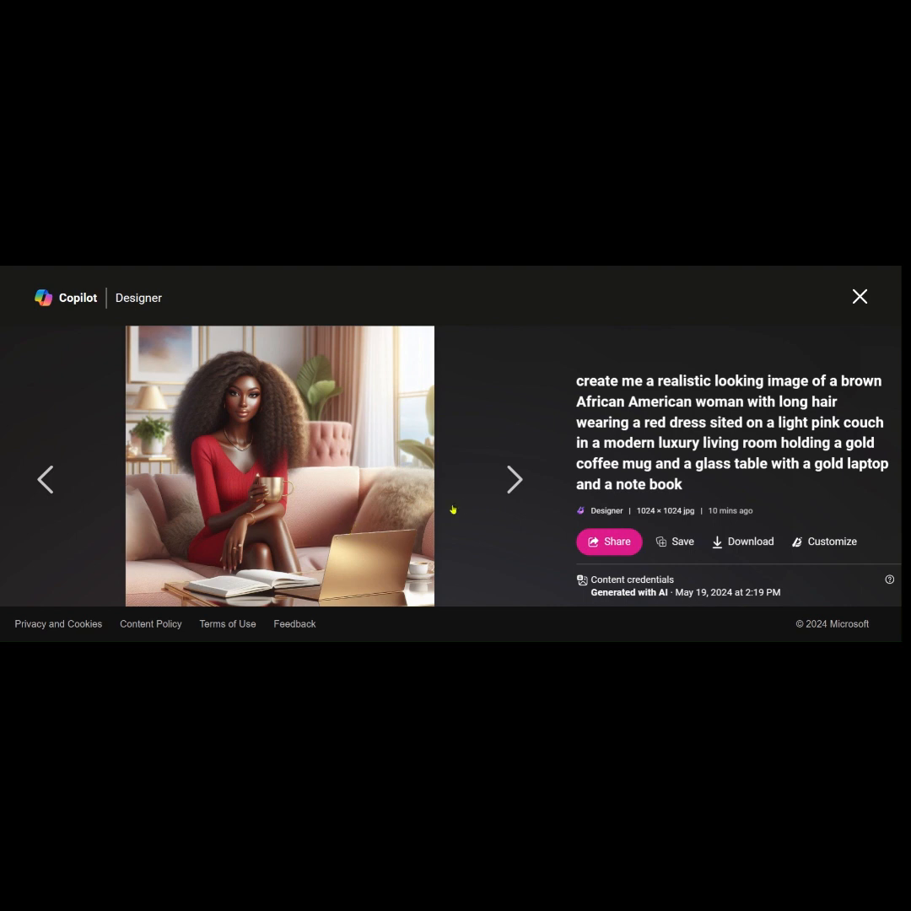
{"action": "left_click", "coordinate": [502, 491]}
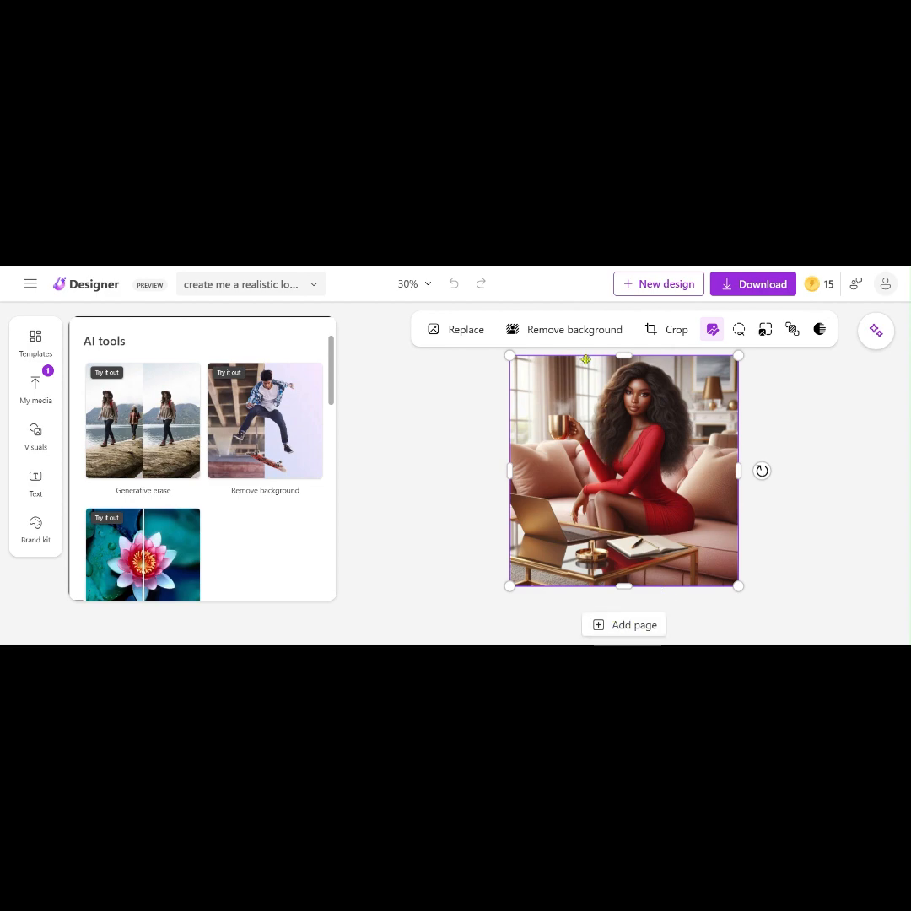
- Examine the AI tools, filters and adjustment sliders offered for customizing the image of the woman holding the gold mug
{"action": "left_click_drag", "start_coordinate": [598, 458], "coordinate": [598, 457]}
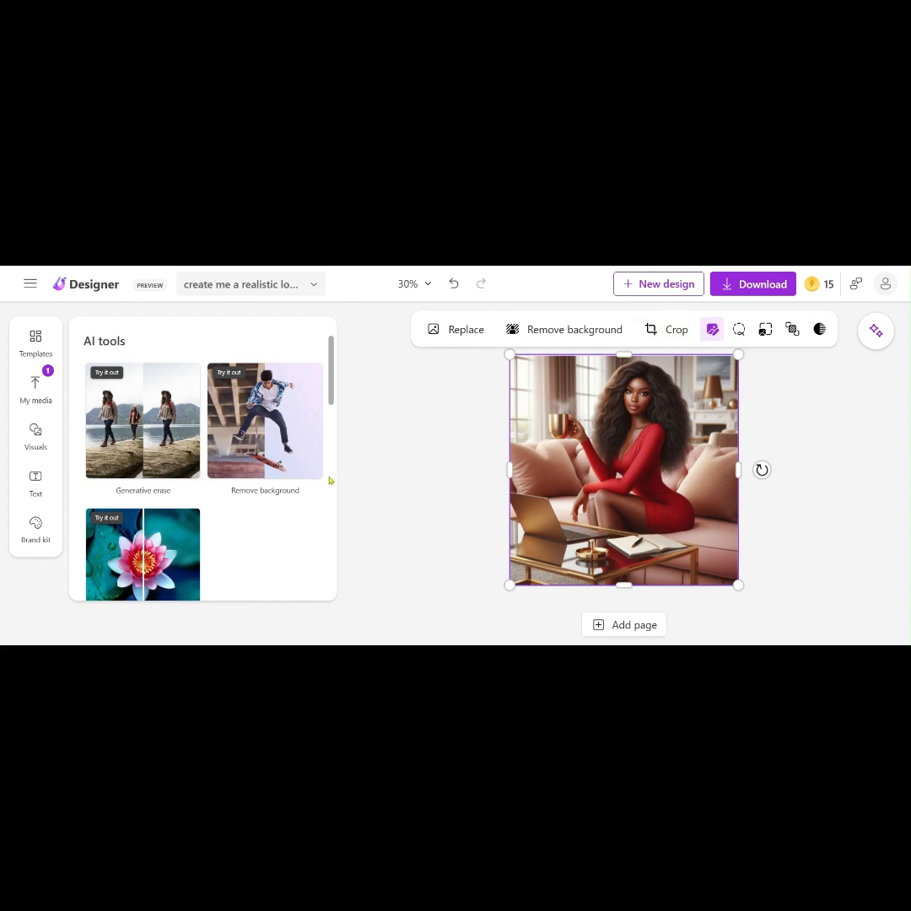
{"action": "scroll", "coordinate": [332, 483], "scroll_direction": "down", "scroll_amount": 3}
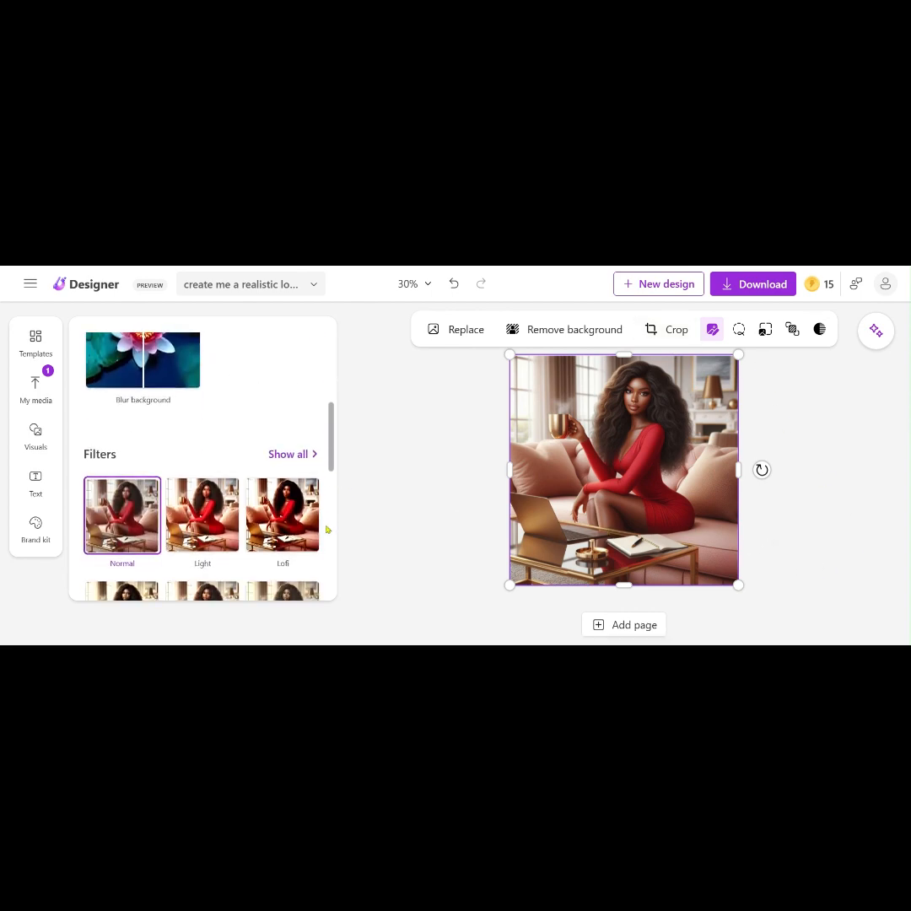
{"action": "scroll", "coordinate": [327, 529], "scroll_direction": "down", "scroll_amount": 3}
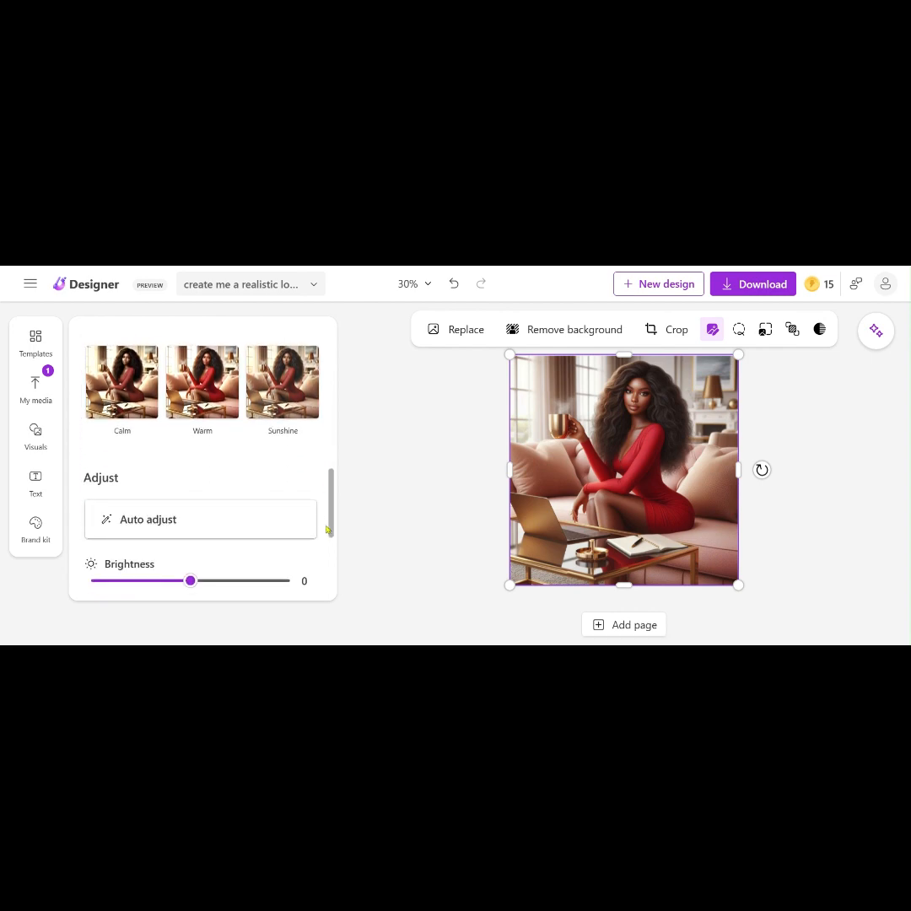
{"action": "scroll", "coordinate": [330, 560], "scroll_direction": "down", "scroll_amount": 4}
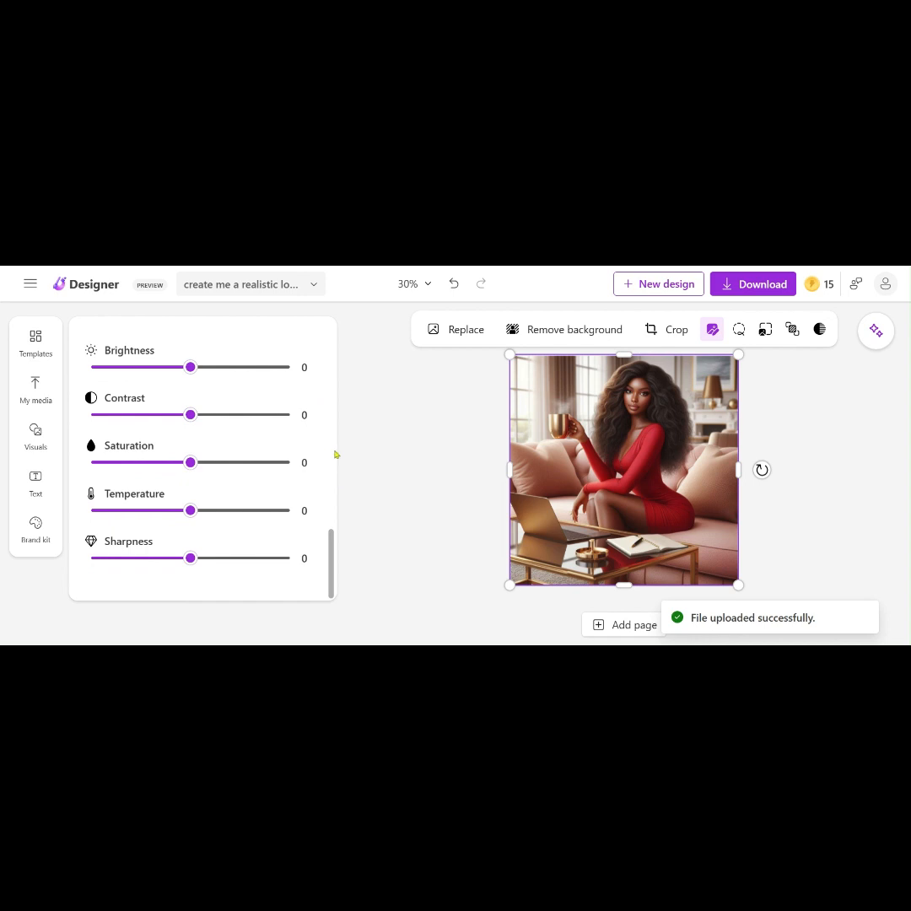
{"action": "scroll", "coordinate": [335, 455], "scroll_direction": "up", "scroll_amount": 6}
{"action": "scroll", "coordinate": [335, 414], "scroll_direction": "up", "scroll_amount": 2}
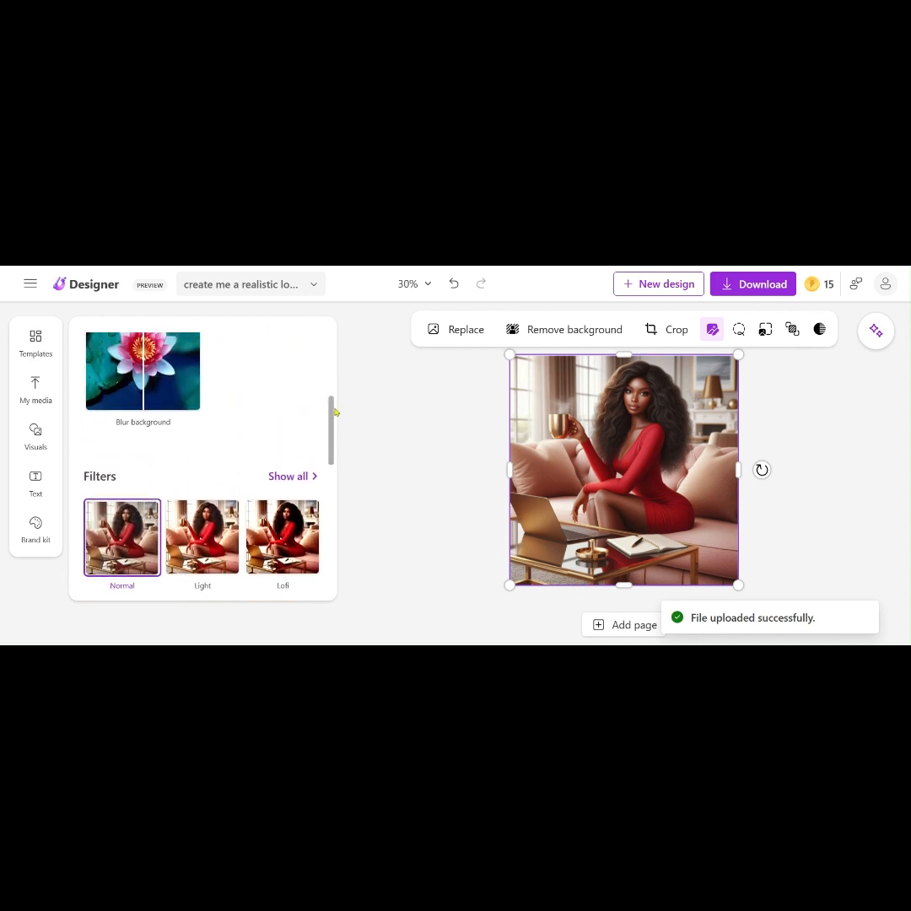
{"action": "scroll", "coordinate": [335, 387], "scroll_direction": "up", "scroll_amount": 3}
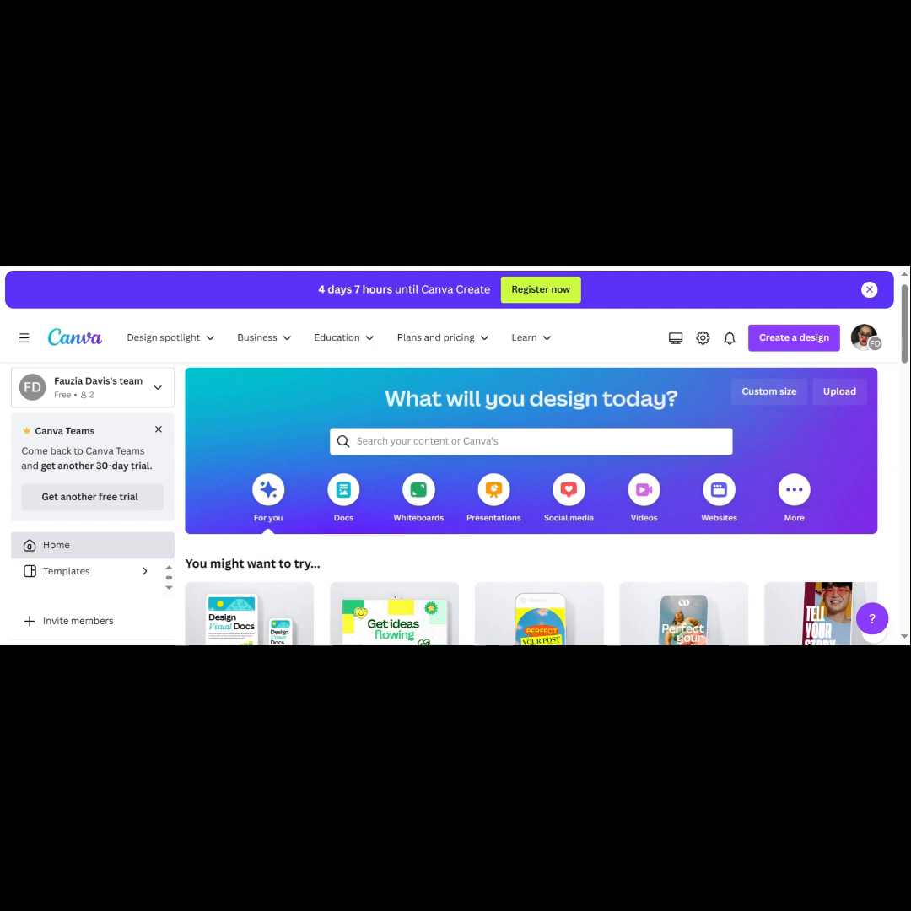
{"action": "scroll", "coordinate": [909, 383], "scroll_direction": "down", "scroll_amount": 5}
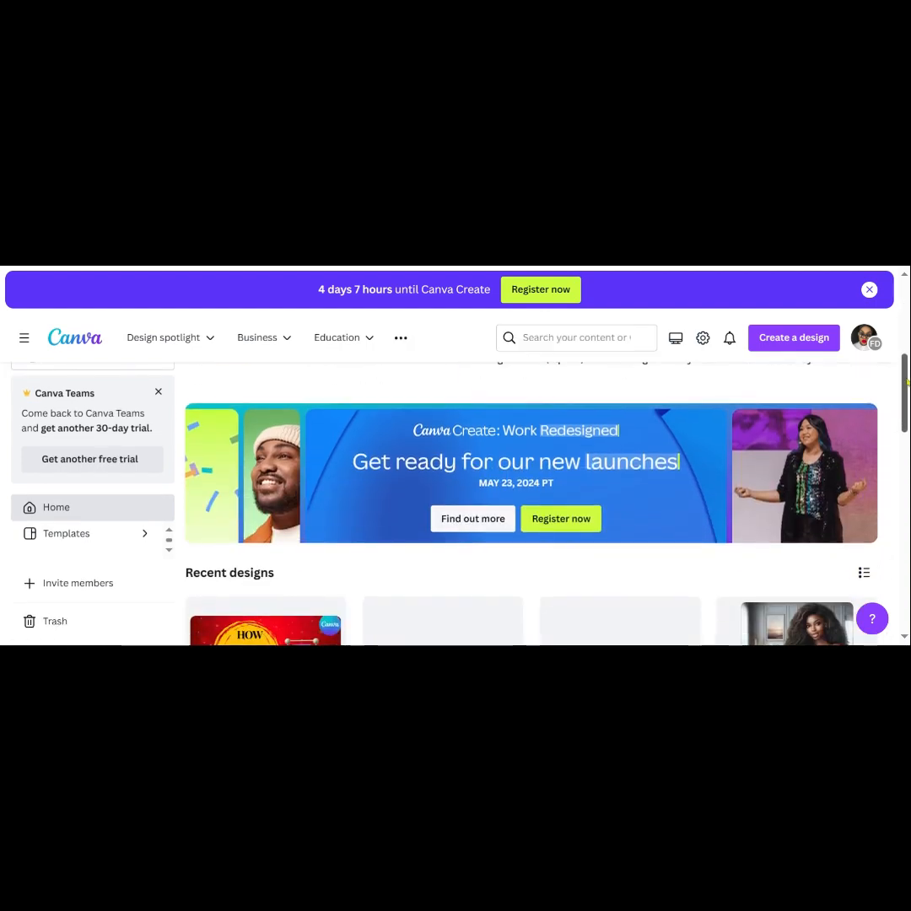
{"action": "scroll", "coordinate": [908, 337], "scroll_direction": "up", "scroll_amount": 5}
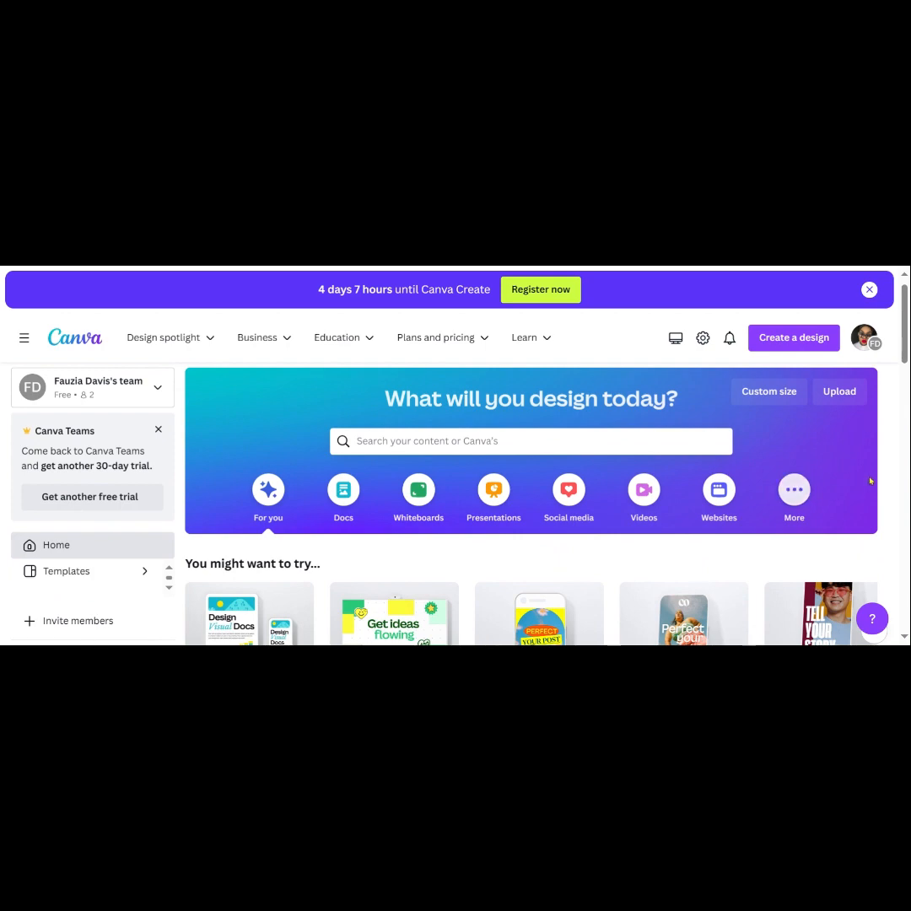
{"action": "scroll", "coordinate": [908, 425], "scroll_direction": "down", "scroll_amount": 5}
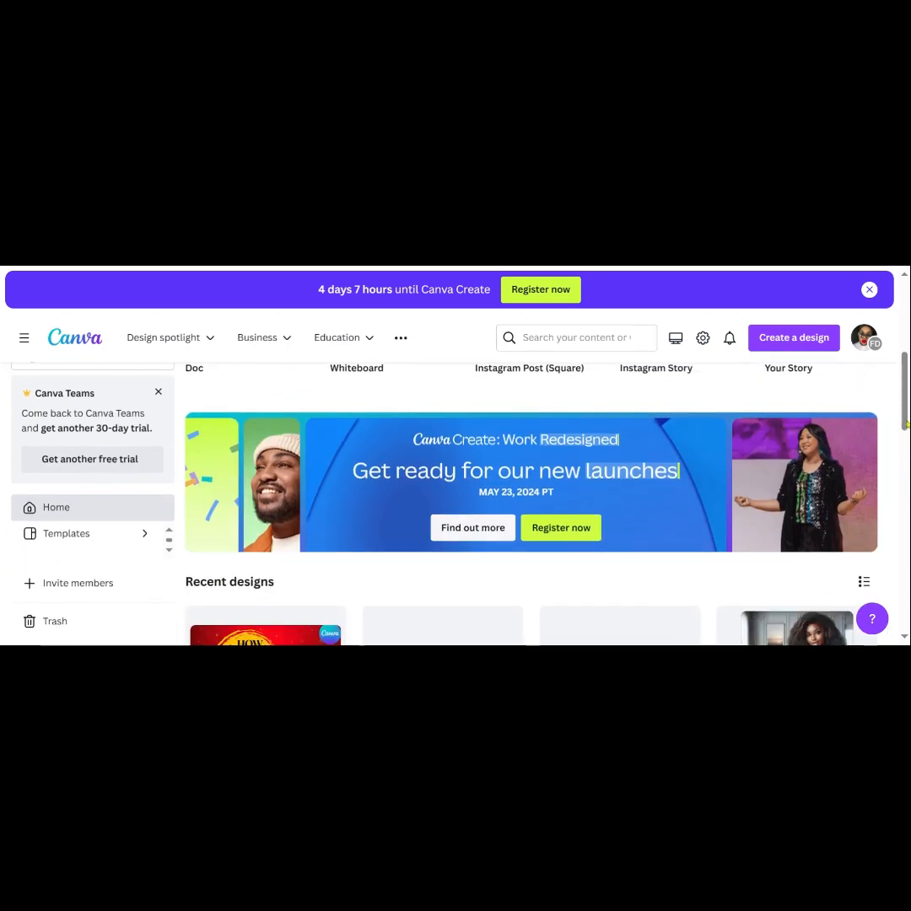
{"action": "scroll", "coordinate": [906, 338], "scroll_direction": "up", "scroll_amount": 5}
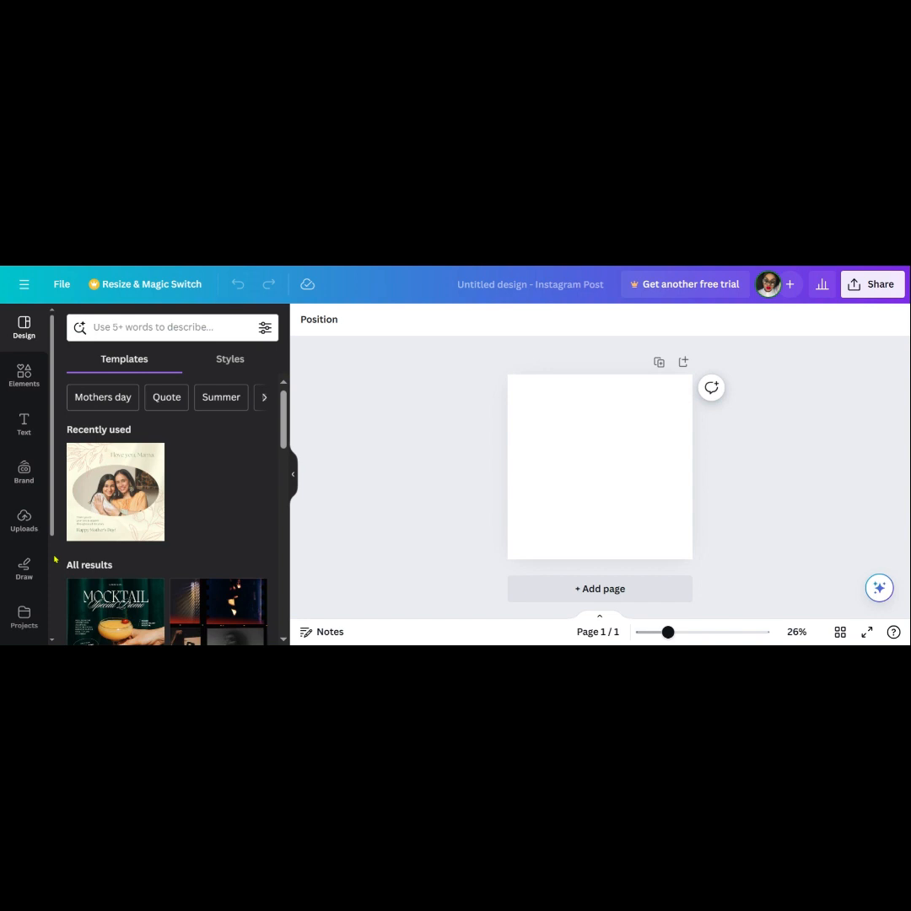
- Open the D-ID AI Presenters app for the blank Instagram post design in Canva
{"action": "scroll", "coordinate": [29, 540], "scroll_direction": "down", "scroll_amount": 3}
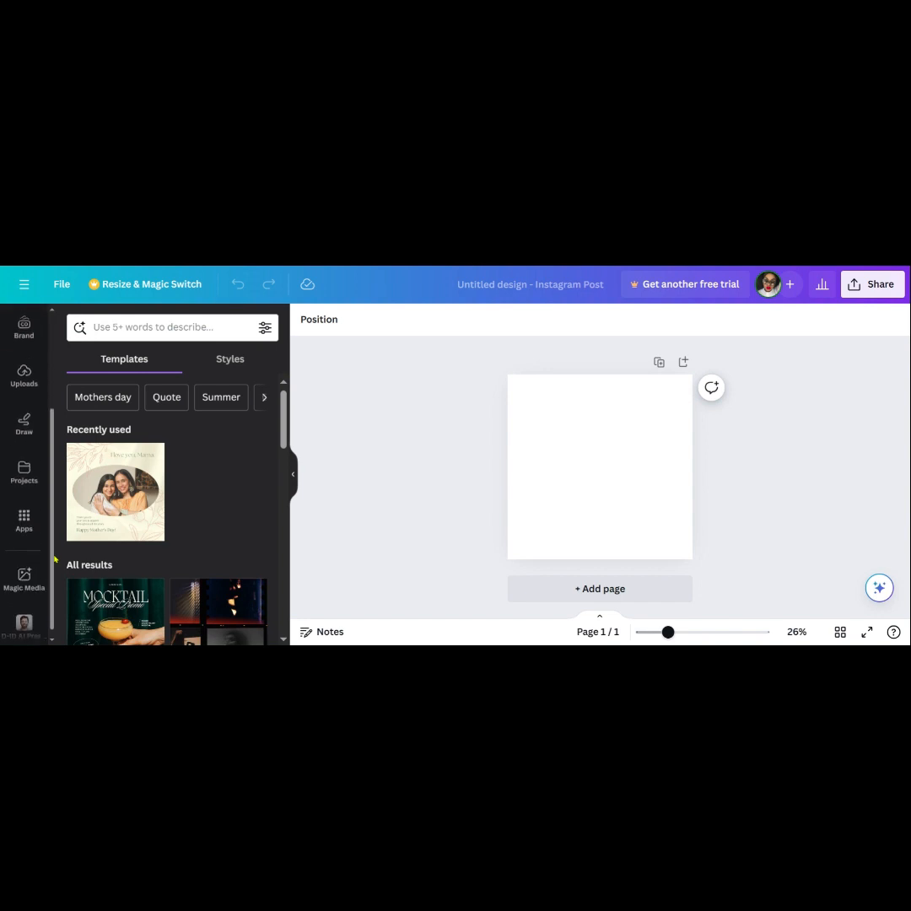
{"action": "left_click", "coordinate": [24, 516]}
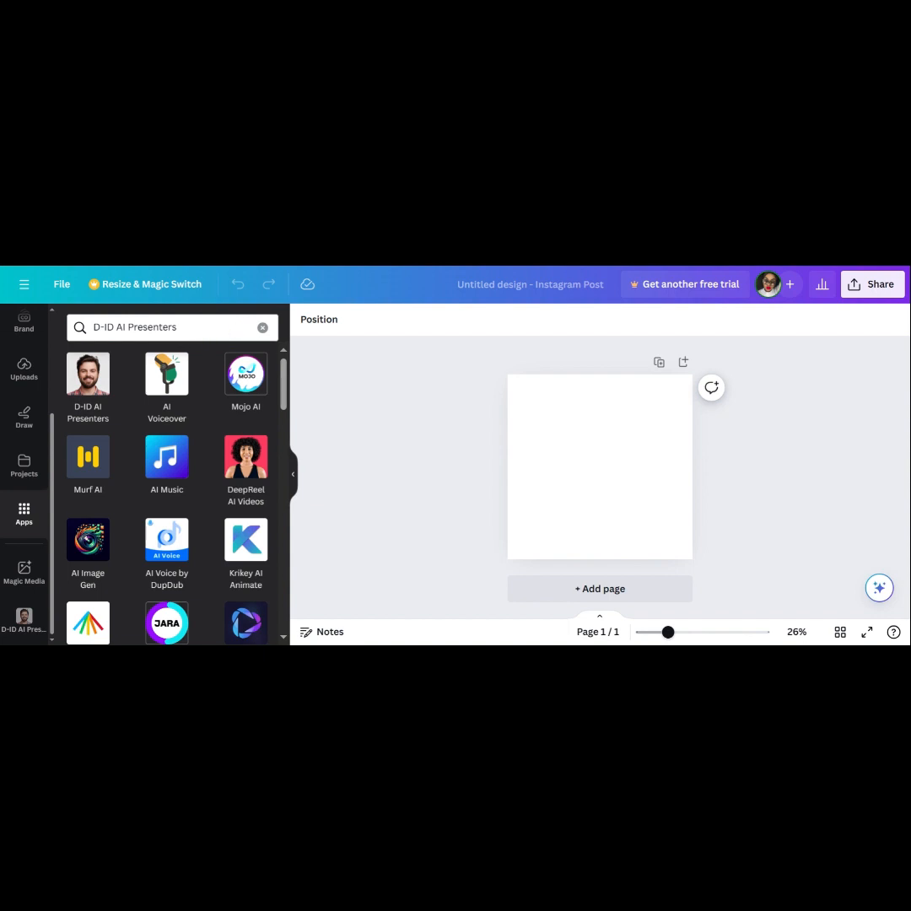
{"action": "left_click", "coordinate": [93, 384]}
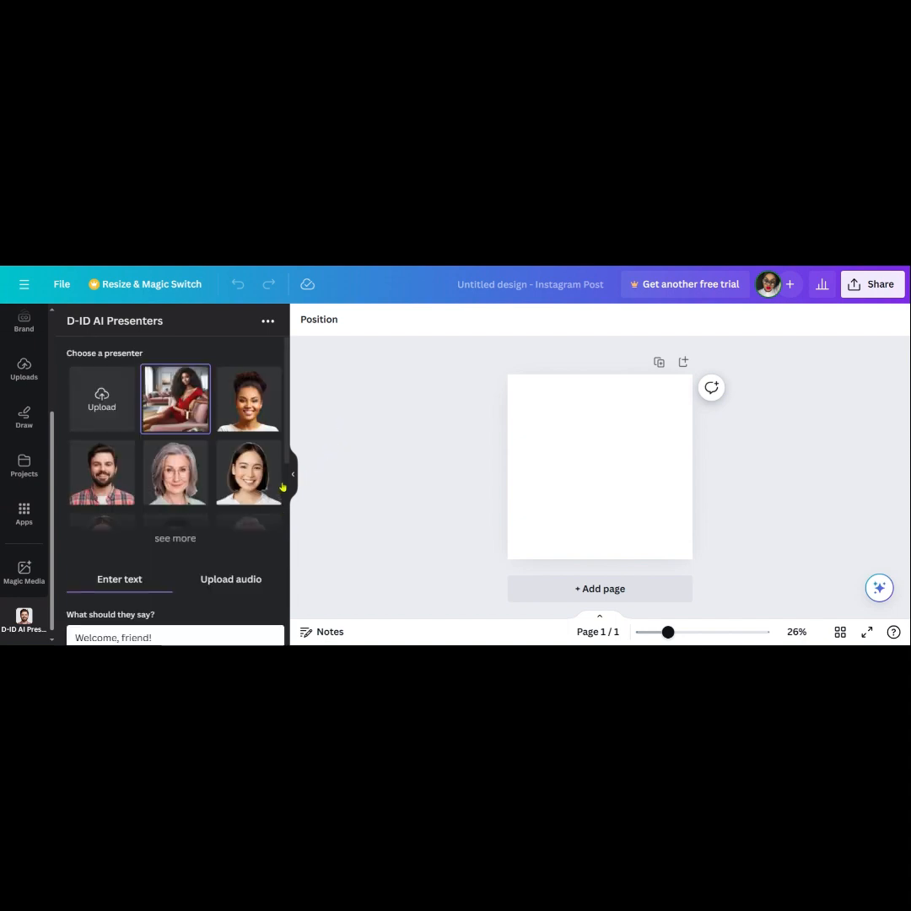
- Examine the presenter app's script, language, voice, style and generation options, and expand the list to view all available presenters
{"action": "scroll", "coordinate": [287, 487], "scroll_direction": "down", "scroll_amount": 4}
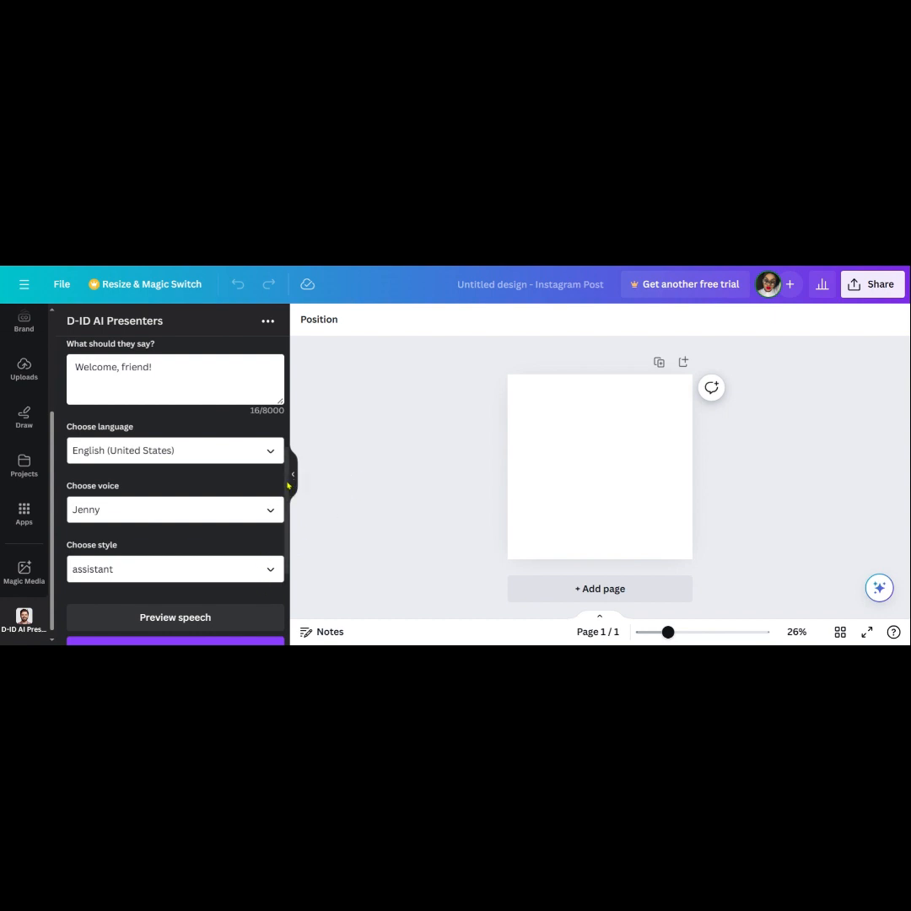
{"action": "scroll", "coordinate": [286, 607], "scroll_direction": "down", "scroll_amount": 3}
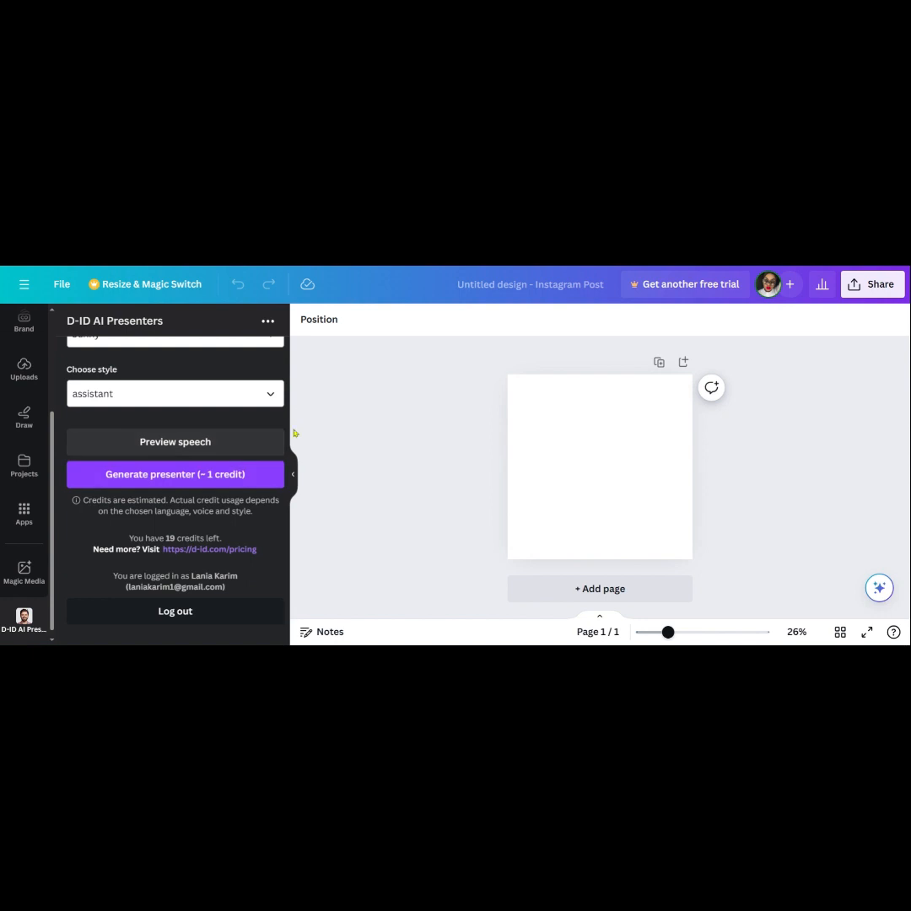
{"action": "scroll", "coordinate": [287, 430], "scroll_direction": "up", "scroll_amount": 3}
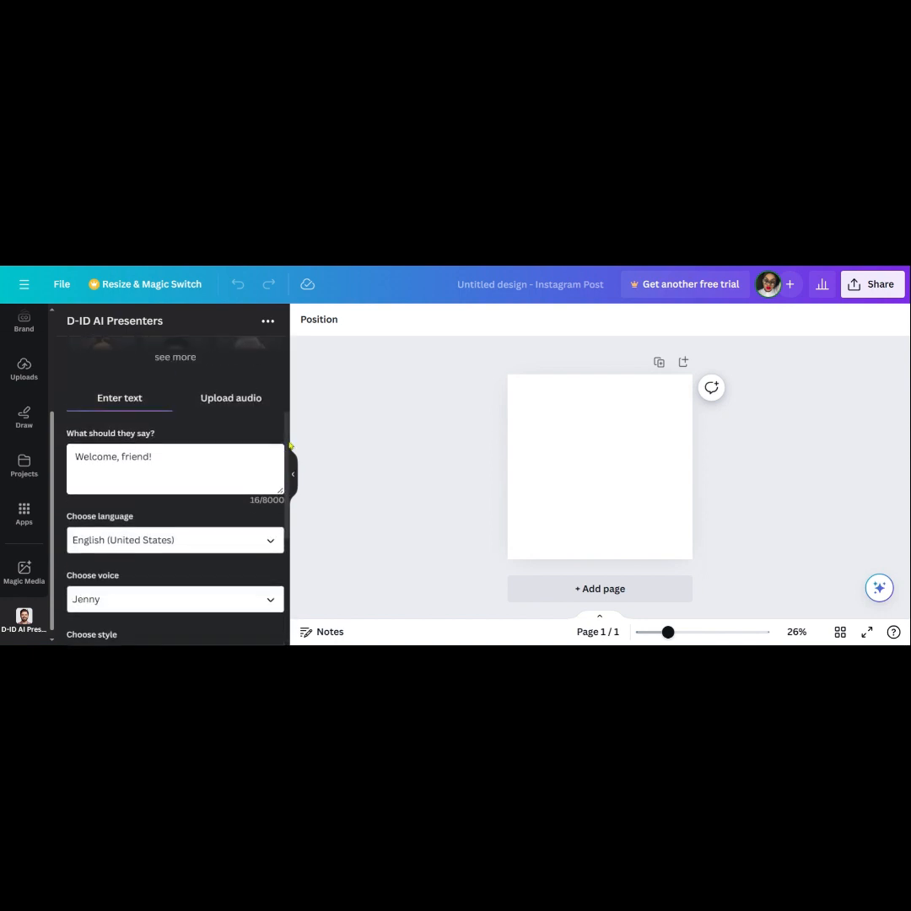
{"action": "scroll", "coordinate": [285, 396], "scroll_direction": "up", "scroll_amount": 3}
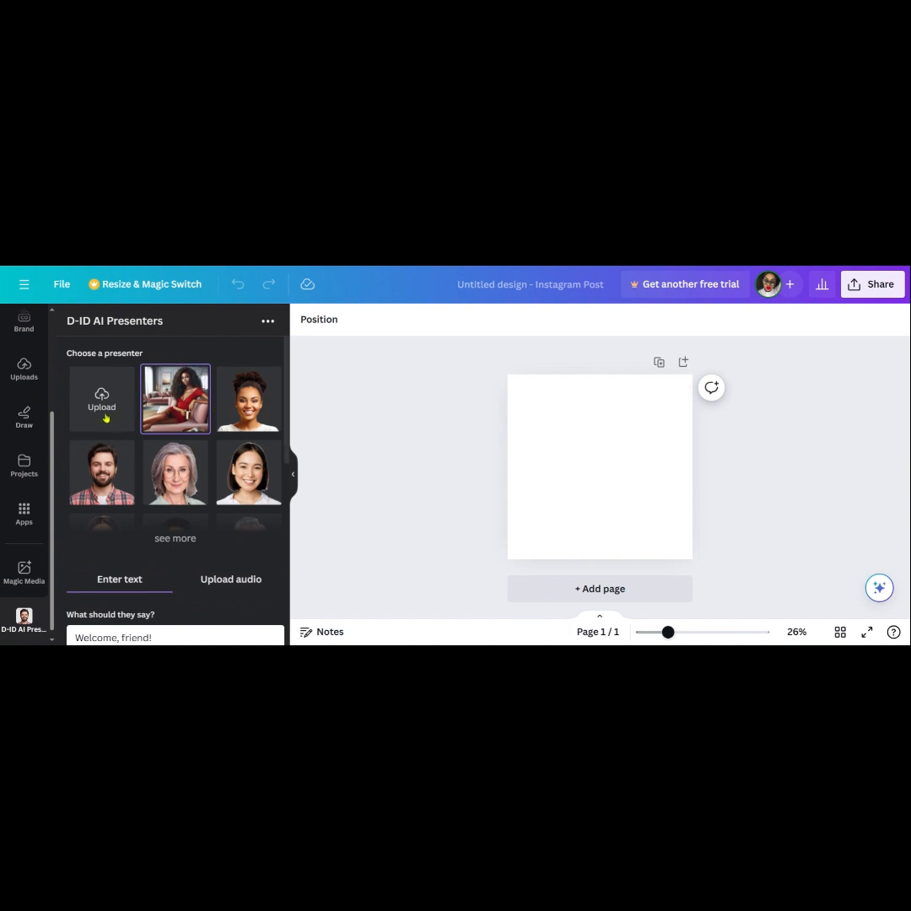
{"action": "left_click", "coordinate": [180, 539]}
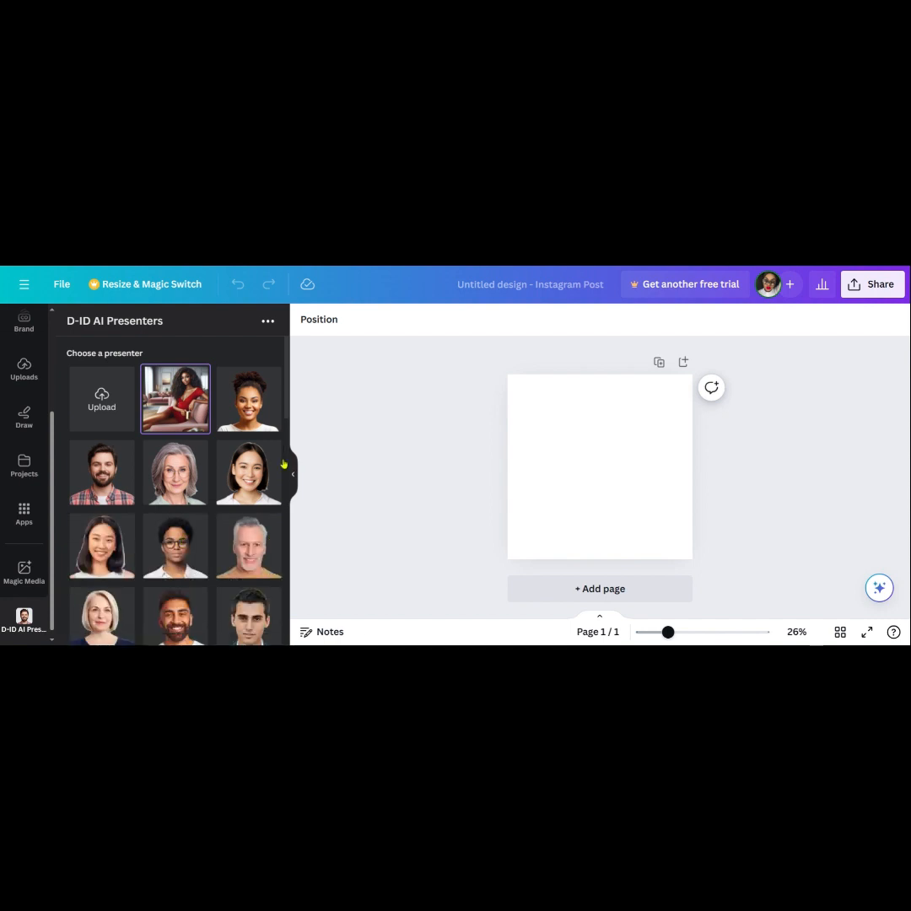
{"action": "scroll", "coordinate": [285, 472], "scroll_direction": "down", "scroll_amount": 5}
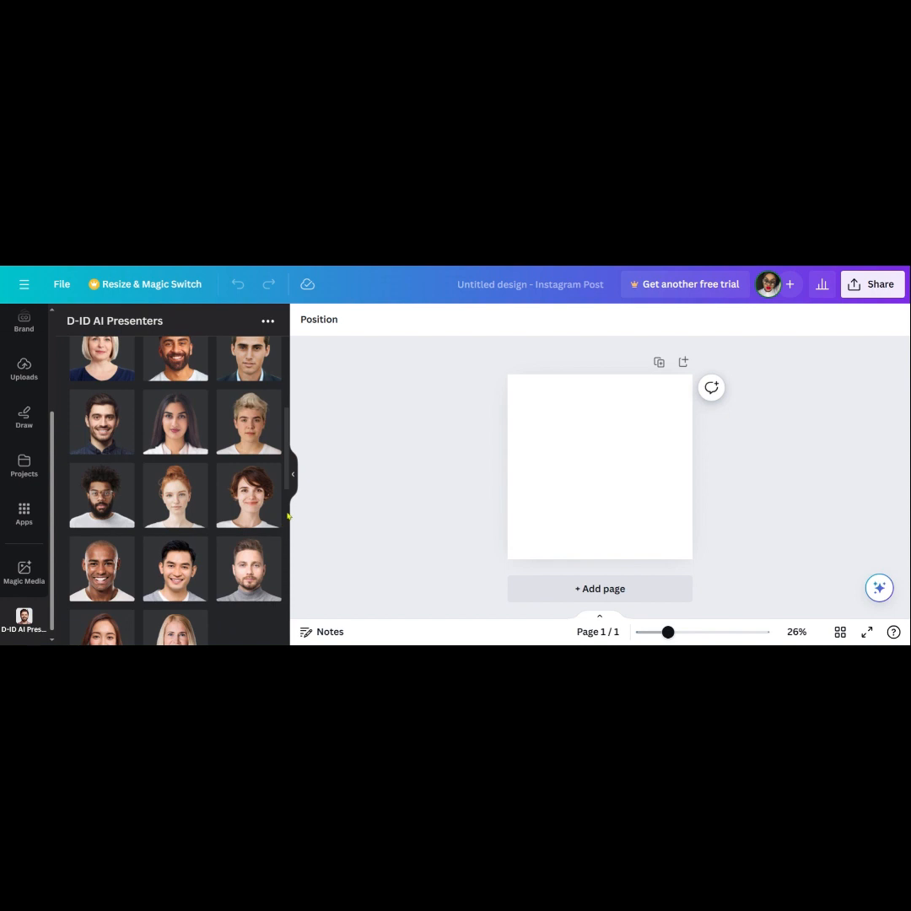
{"action": "scroll", "coordinate": [285, 489], "scroll_direction": "down", "scroll_amount": 5}
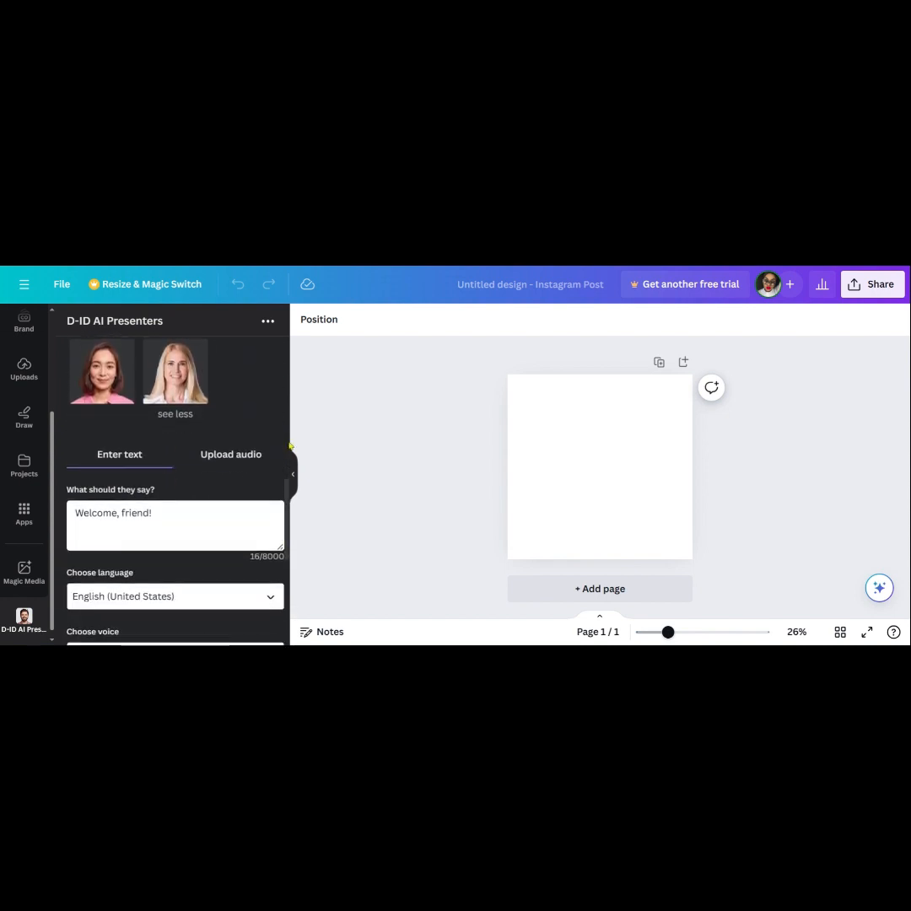
{"action": "scroll", "coordinate": [285, 450], "scroll_direction": "up", "scroll_amount": 5}
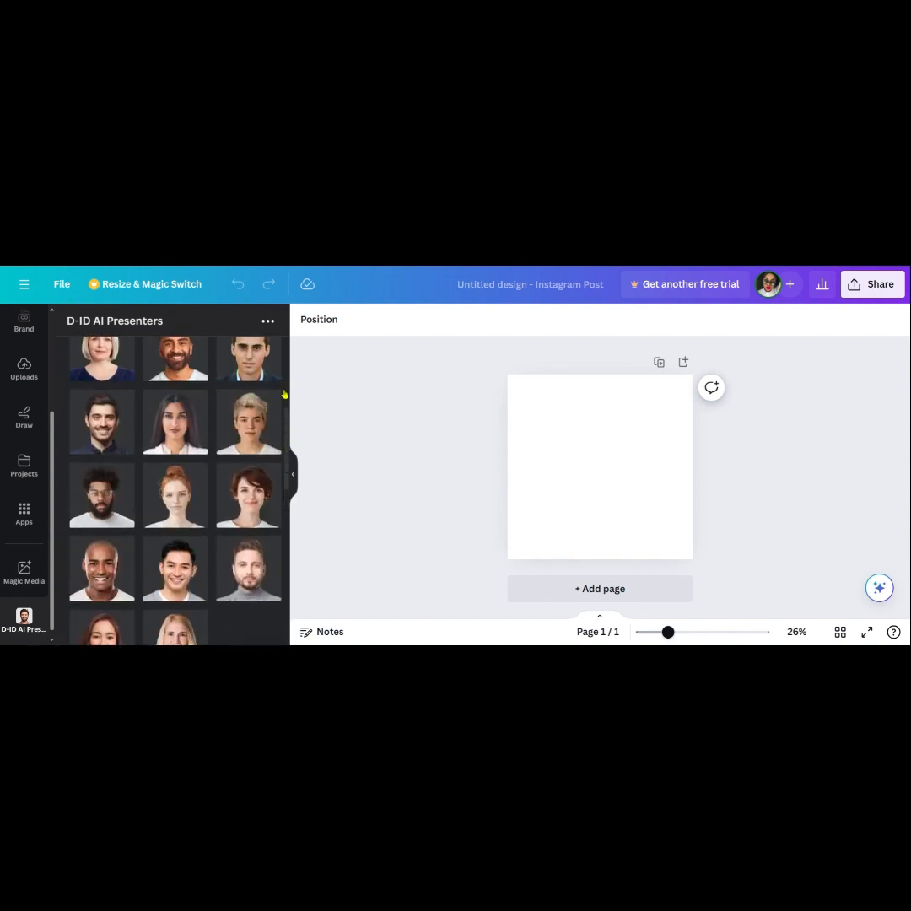
{"action": "scroll", "coordinate": [290, 385], "scroll_direction": "up", "scroll_amount": 3}
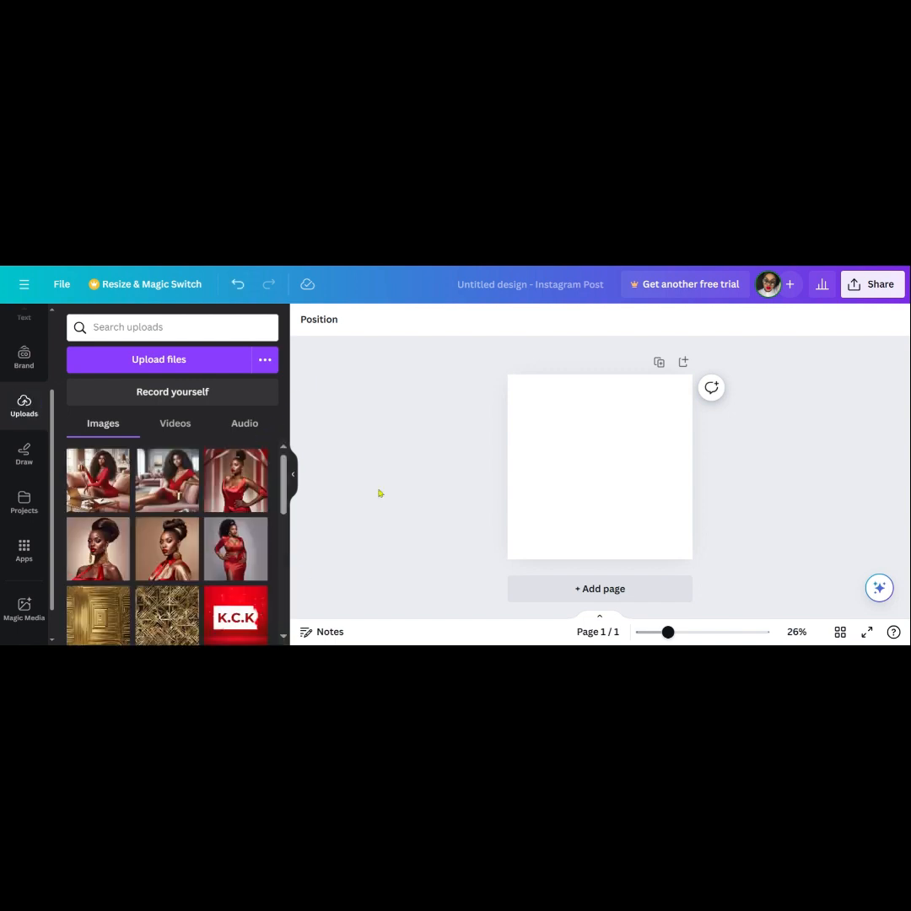
- Add the uploaded image of the woman holding the gold mug to the page and enlarge it to fill the whole page
{"action": "left_click", "coordinate": [89, 491]}
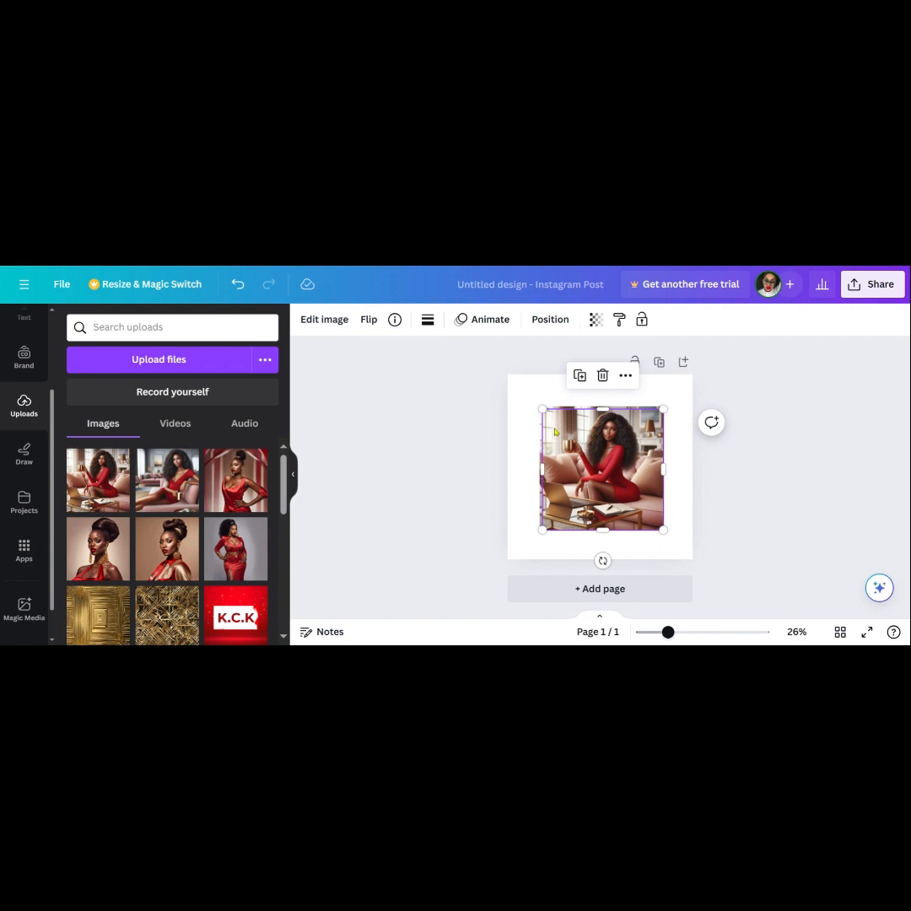
{"action": "left_click_drag", "start_coordinate": [541, 406], "coordinate": [488, 384]}
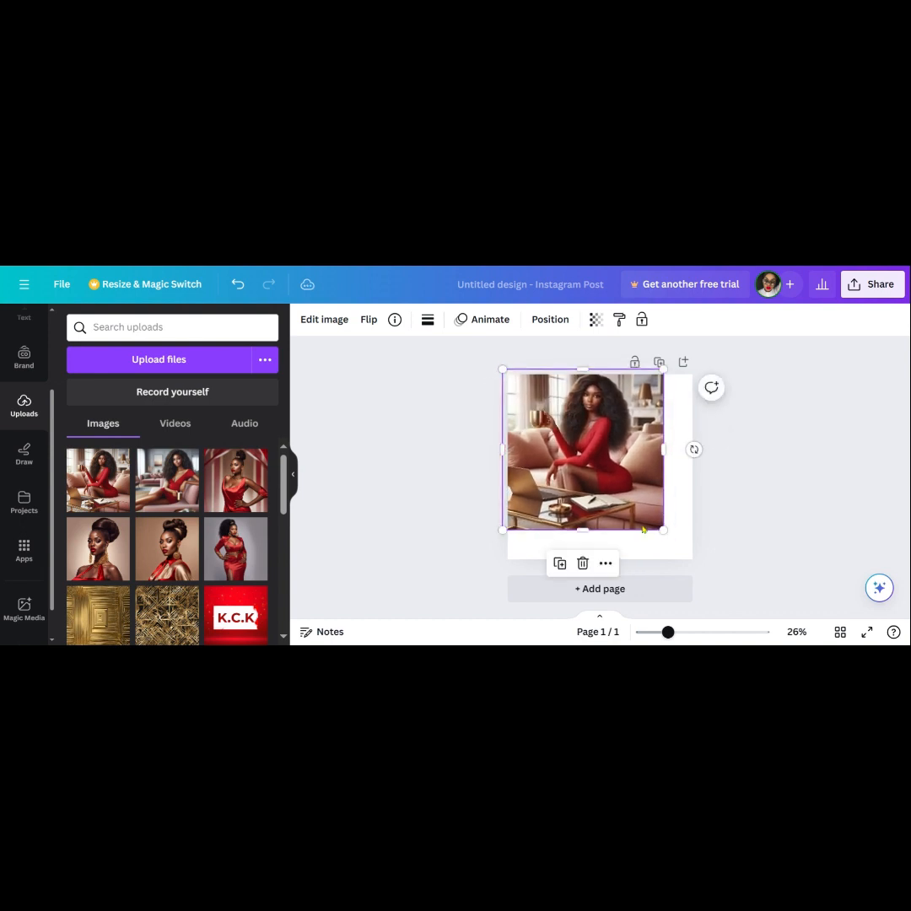
{"action": "left_click_drag", "start_coordinate": [663, 528], "coordinate": [687, 571]}
{"action": "left_click", "coordinate": [780, 502]}
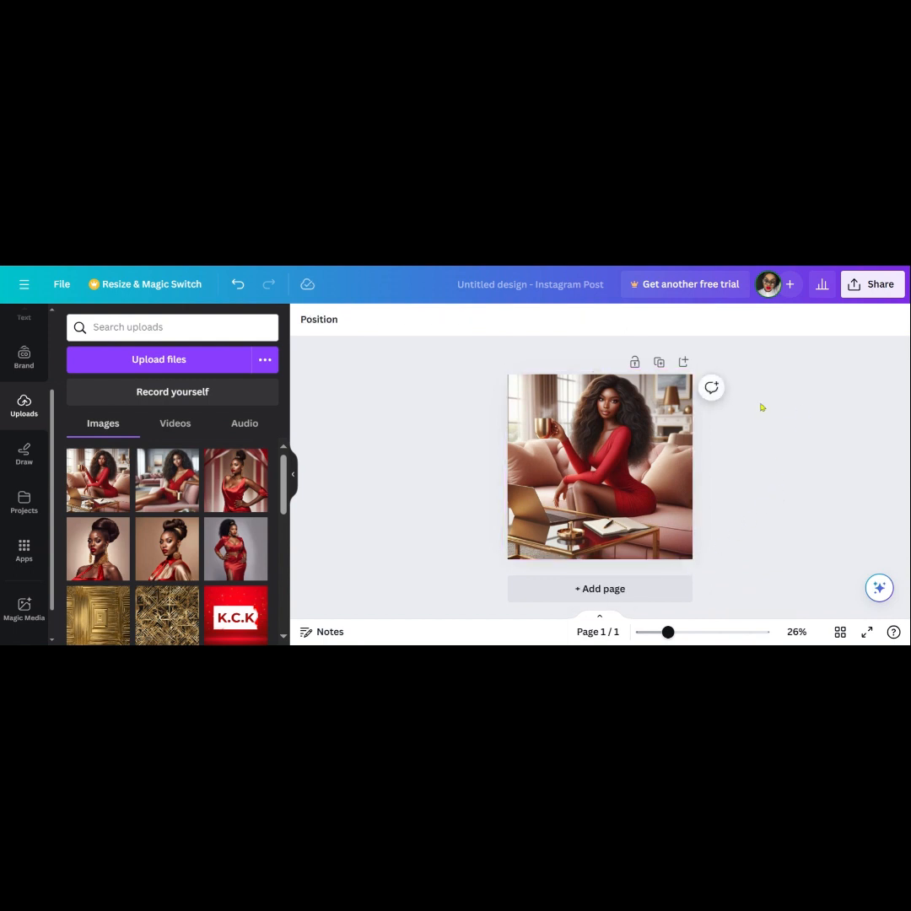
- Select the picture on the page and open its image editing options
{"action": "left_click", "coordinate": [550, 408]}
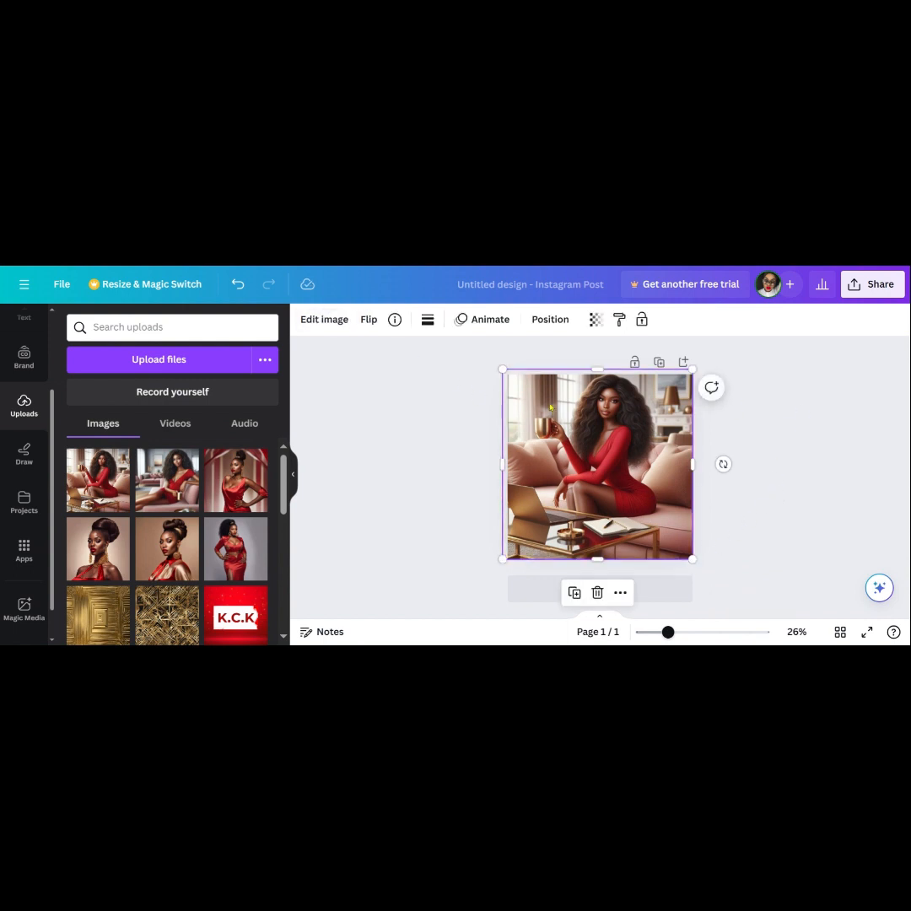
{"action": "left_click", "coordinate": [340, 325]}
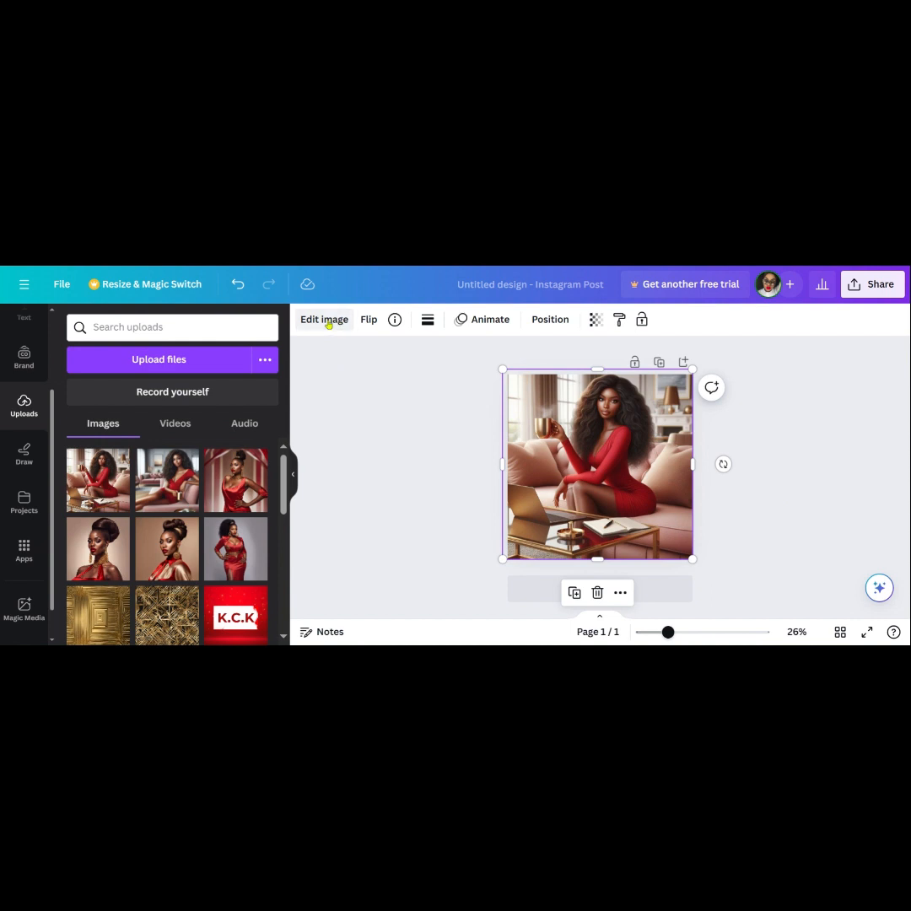
{"action": "left_click", "coordinate": [331, 326]}
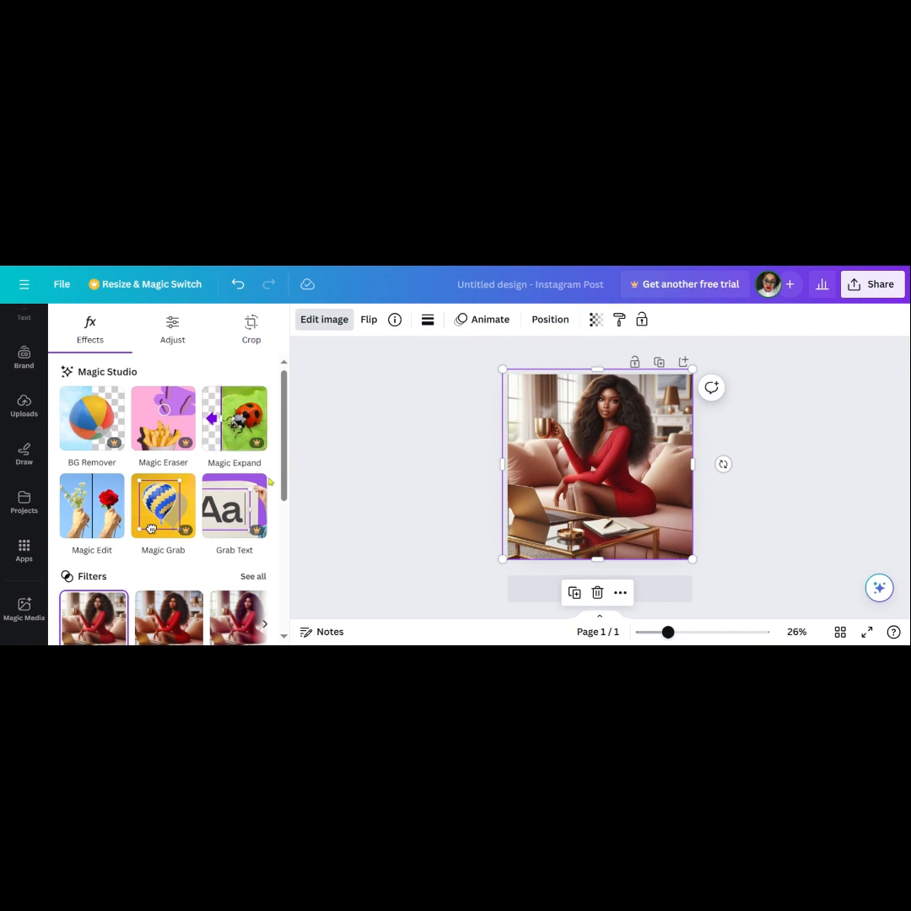
{"action": "left_click", "coordinate": [292, 522]}
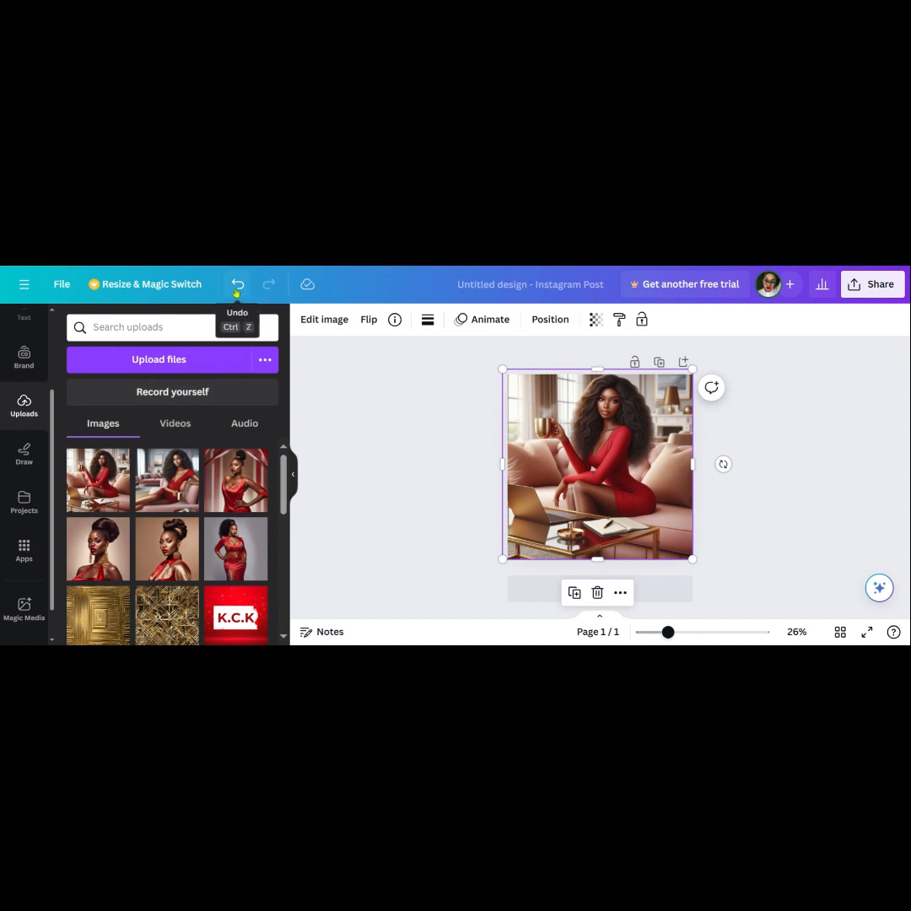
{"action": "left_click", "coordinate": [237, 290]}
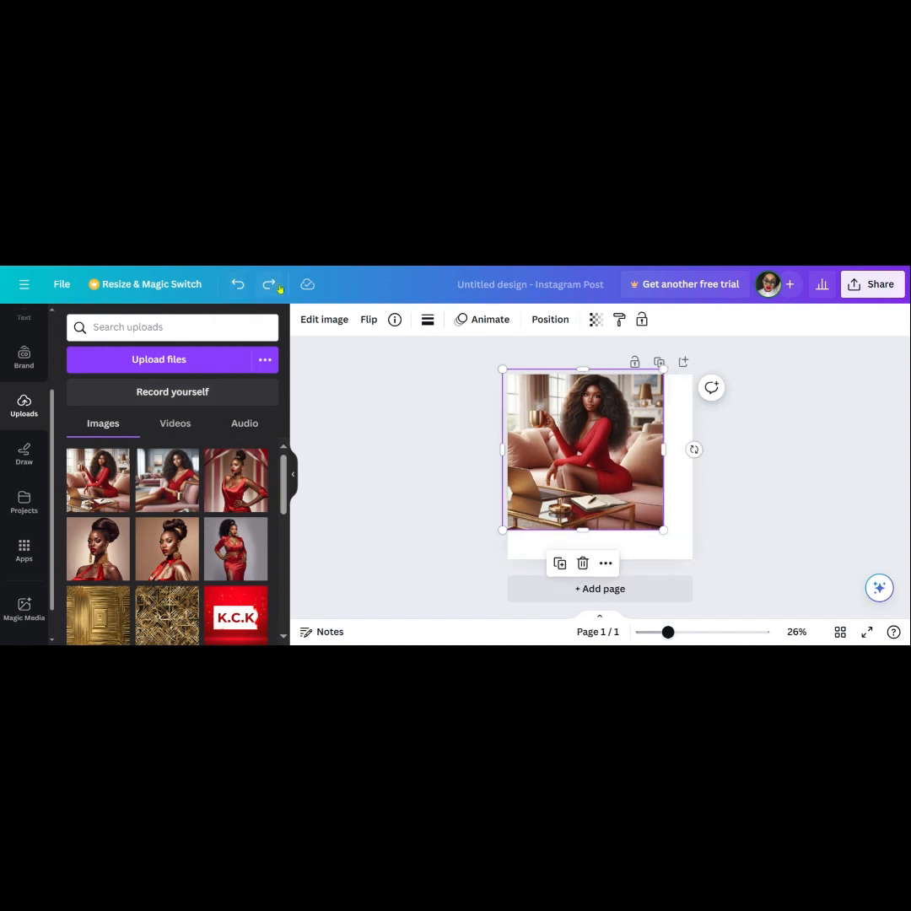
{"action": "left_click", "coordinate": [268, 285]}
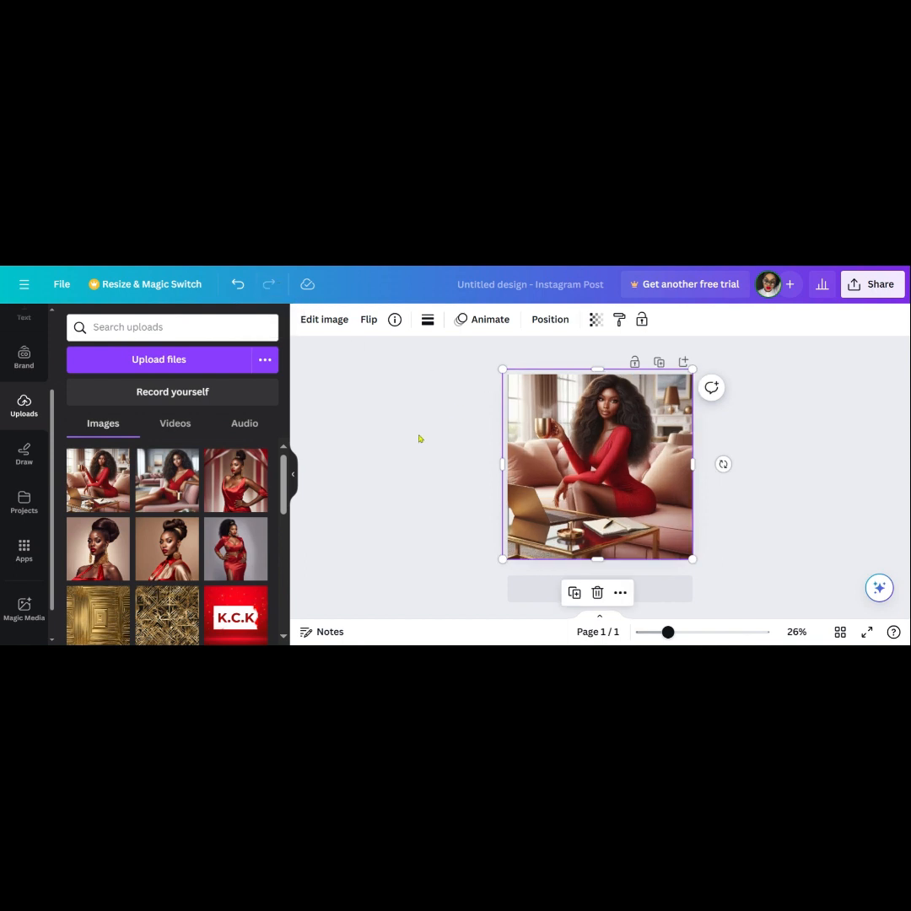
- Browse all the filters available for the picture in its image editing options, and return to the main effects
{"action": "left_click", "coordinate": [324, 319]}
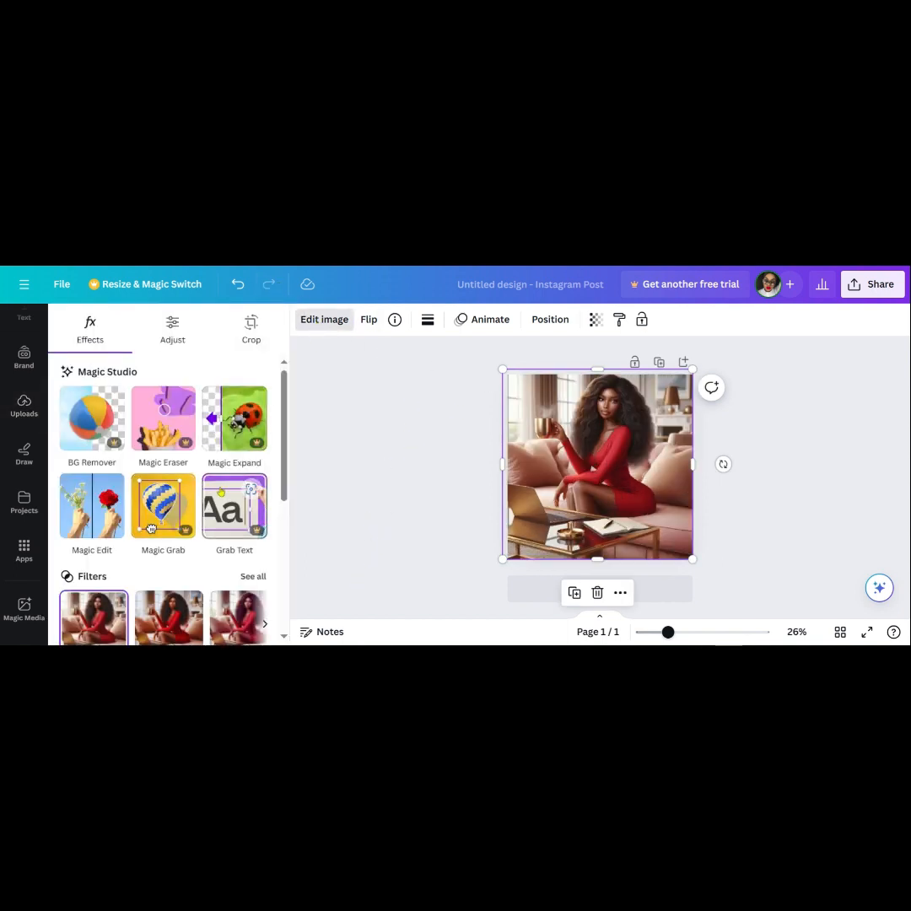
{"action": "left_click", "coordinate": [253, 577]}
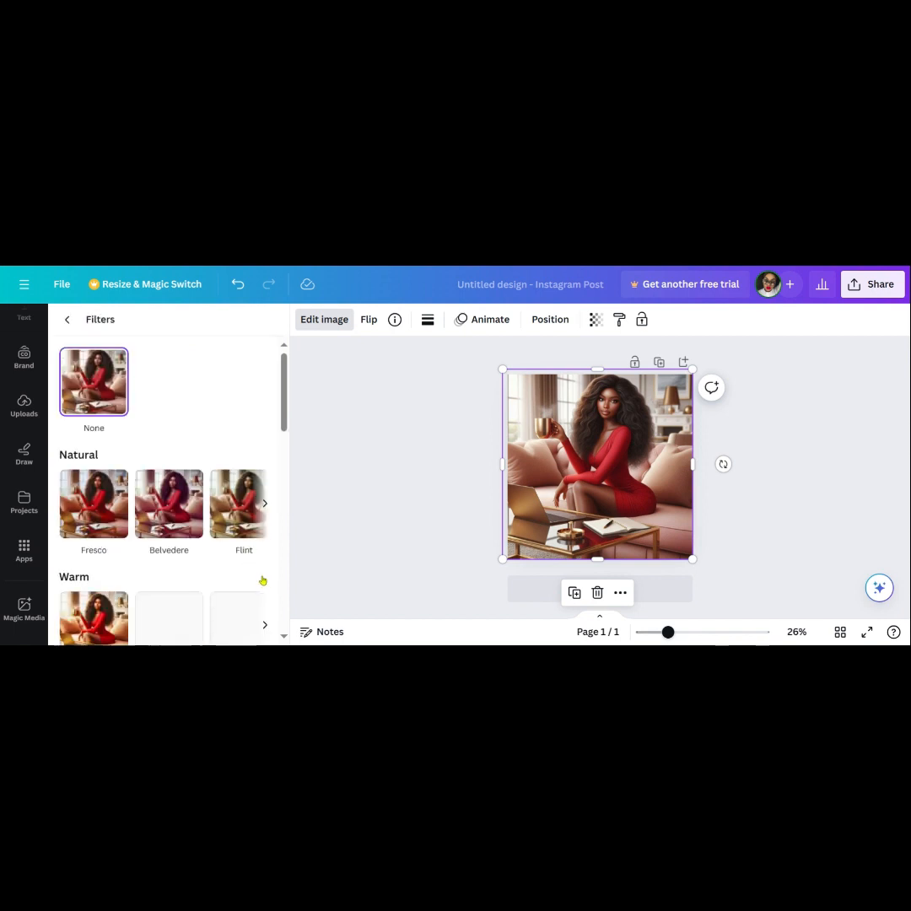
{"action": "scroll", "coordinate": [287, 474], "scroll_direction": "down", "scroll_amount": 4}
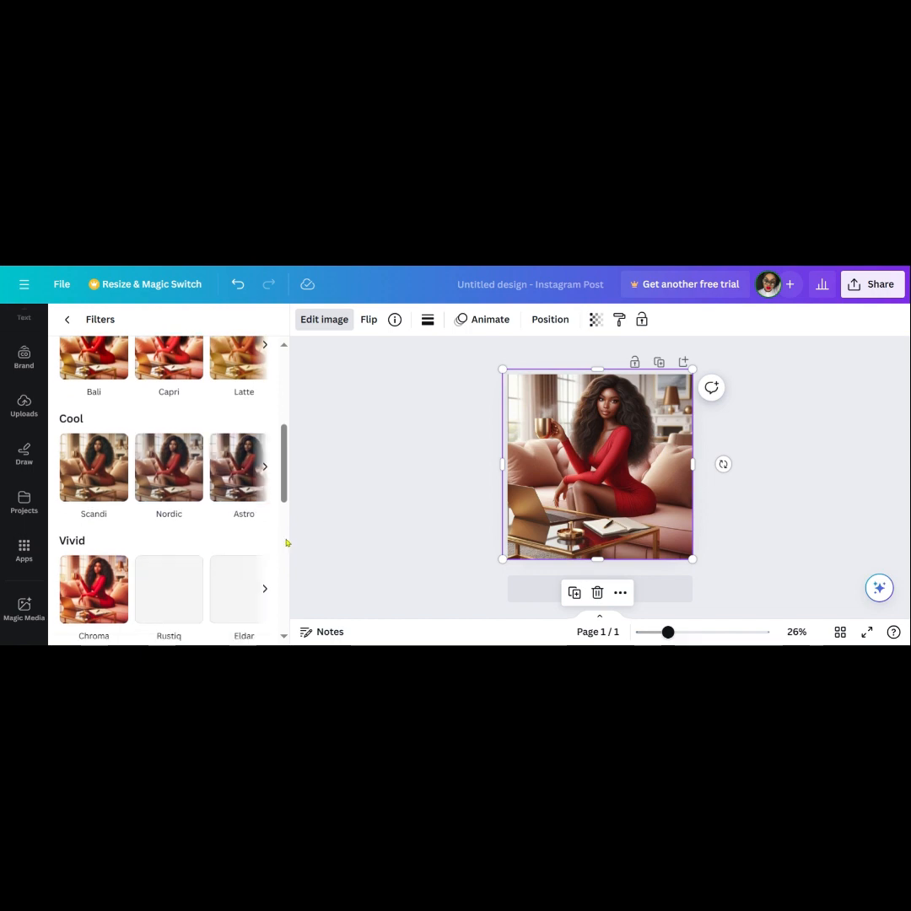
{"action": "scroll", "coordinate": [275, 541], "scroll_direction": "down", "scroll_amount": 3}
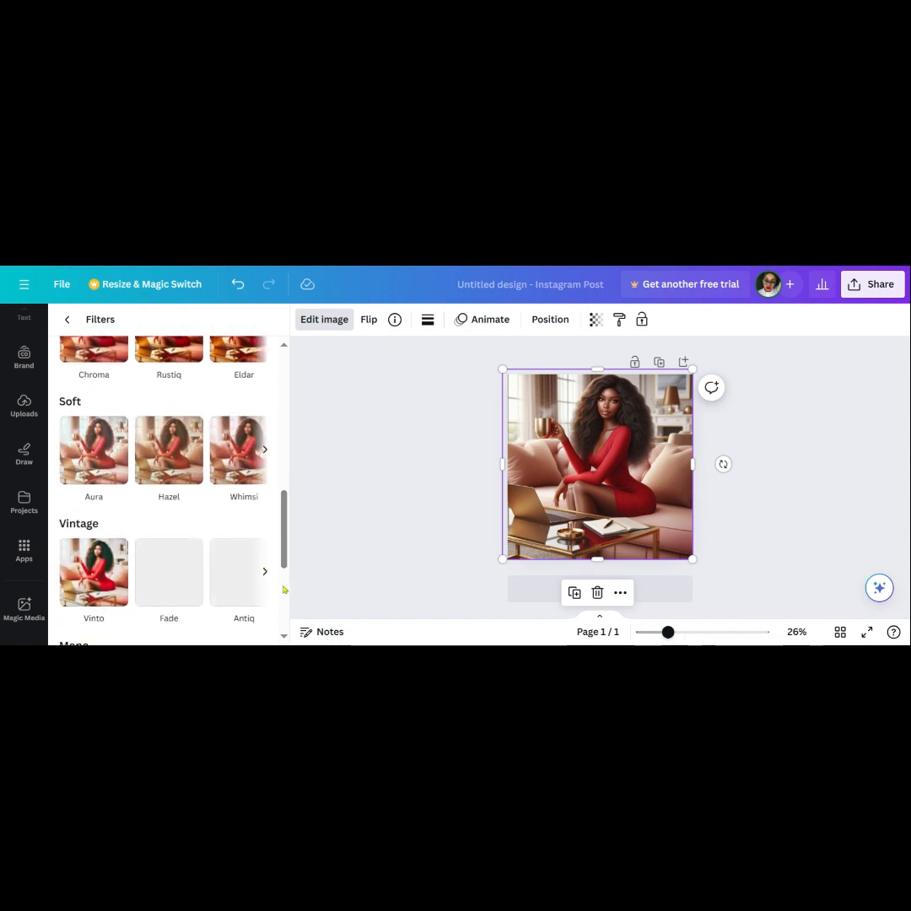
{"action": "scroll", "coordinate": [268, 552], "scroll_direction": "down", "scroll_amount": 3}
{"action": "scroll", "coordinate": [282, 469], "scroll_direction": "up", "scroll_amount": 5}
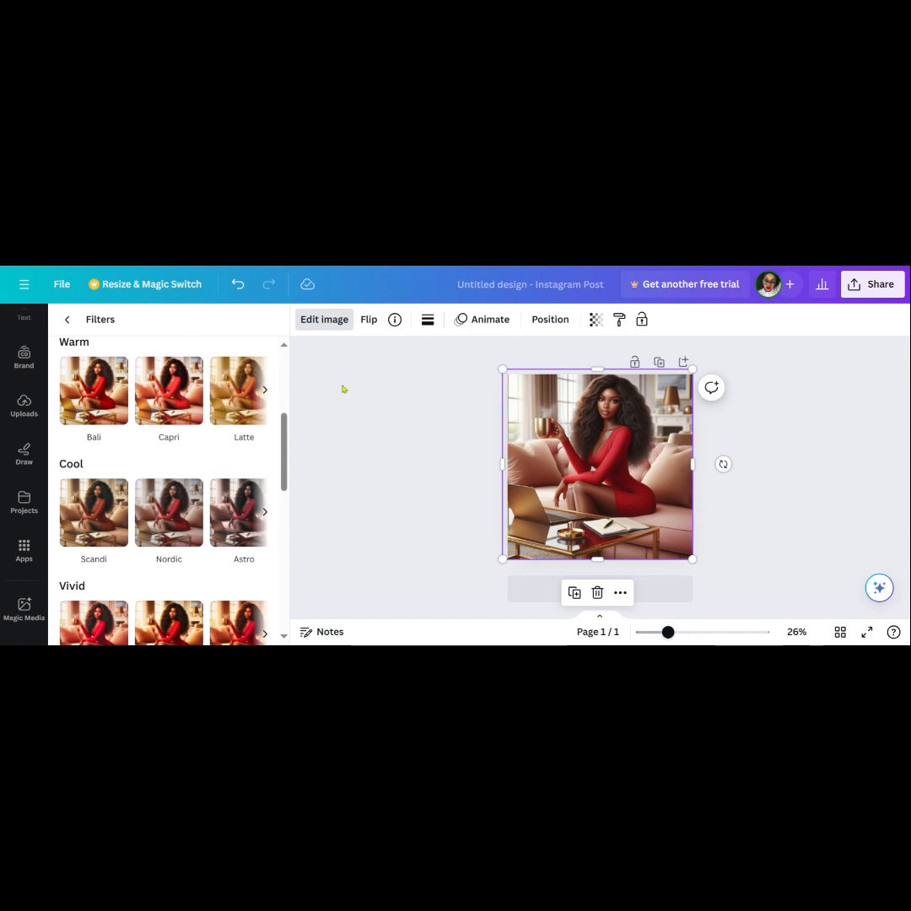
{"action": "left_click", "coordinate": [68, 324]}
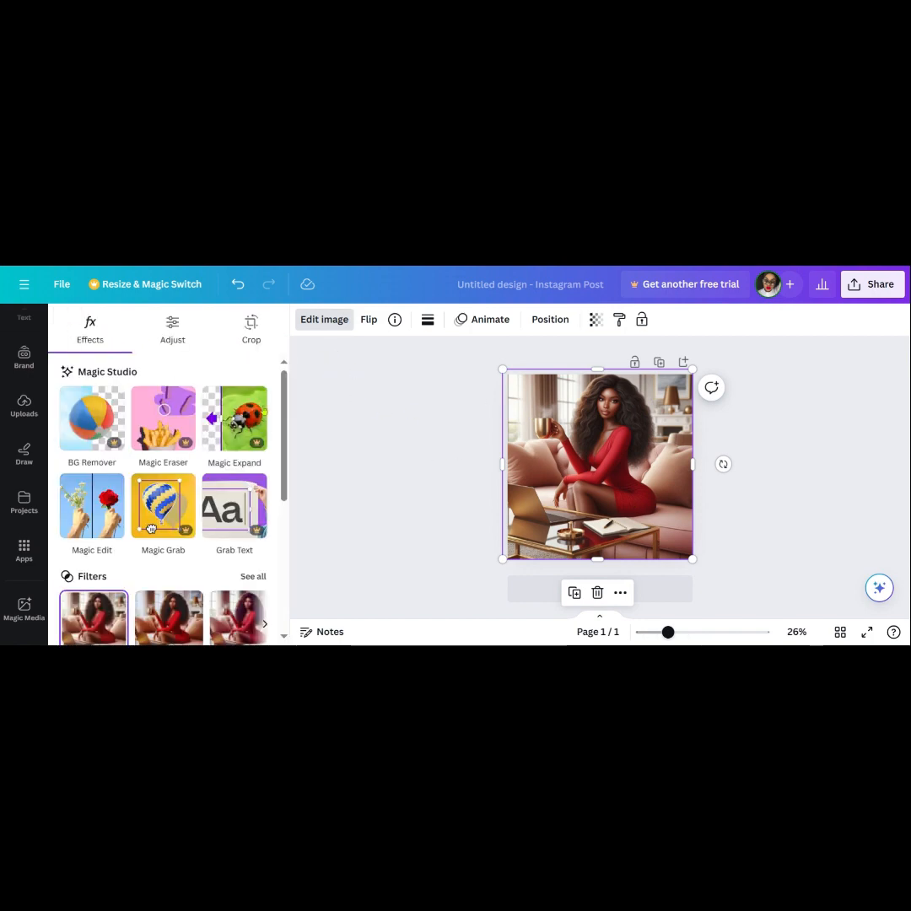
- Reopen the D-ID AI Presenters app with the woman holding the gold mug as the presenter
{"action": "left_click", "coordinate": [24, 406]}
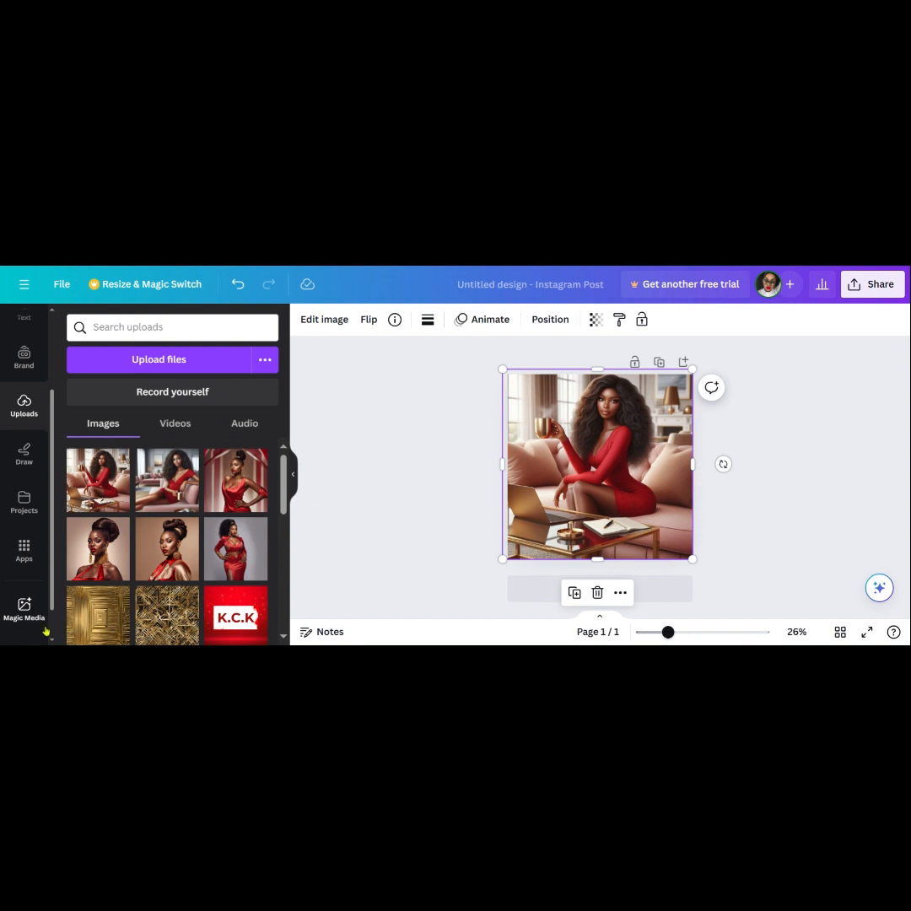
{"action": "left_click", "coordinate": [25, 561]}
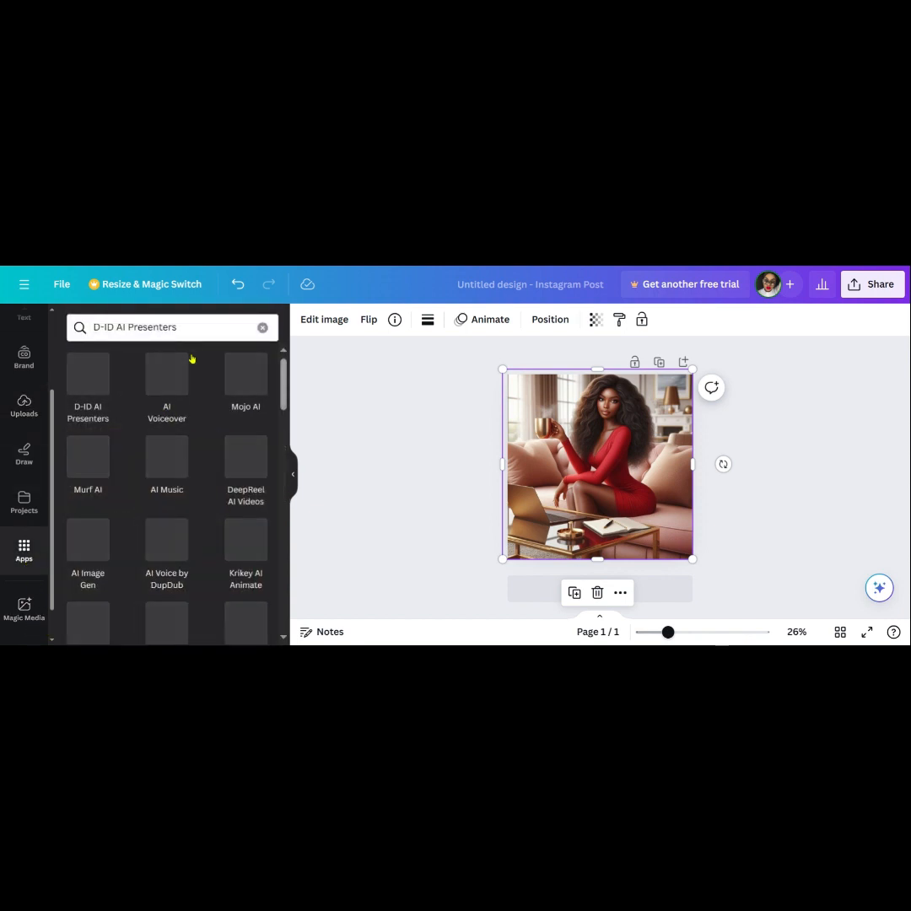
{"action": "left_click", "coordinate": [90, 386]}
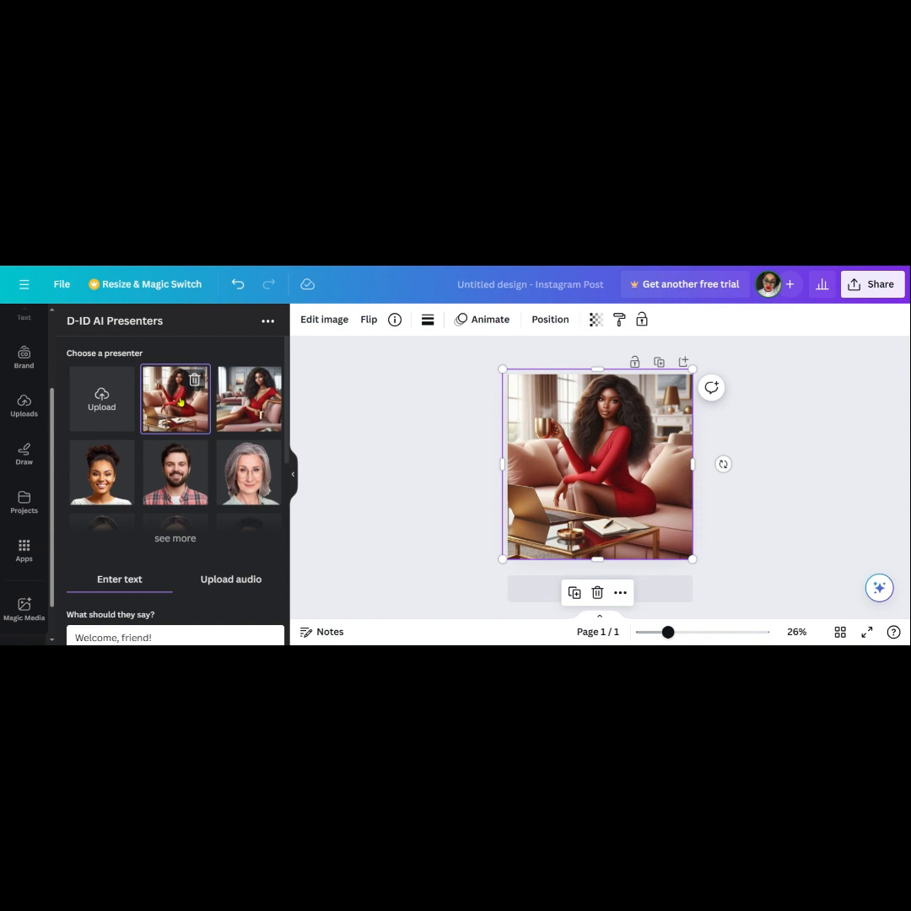
{"action": "scroll", "coordinate": [179, 401], "scroll_direction": "down", "scroll_amount": 3}
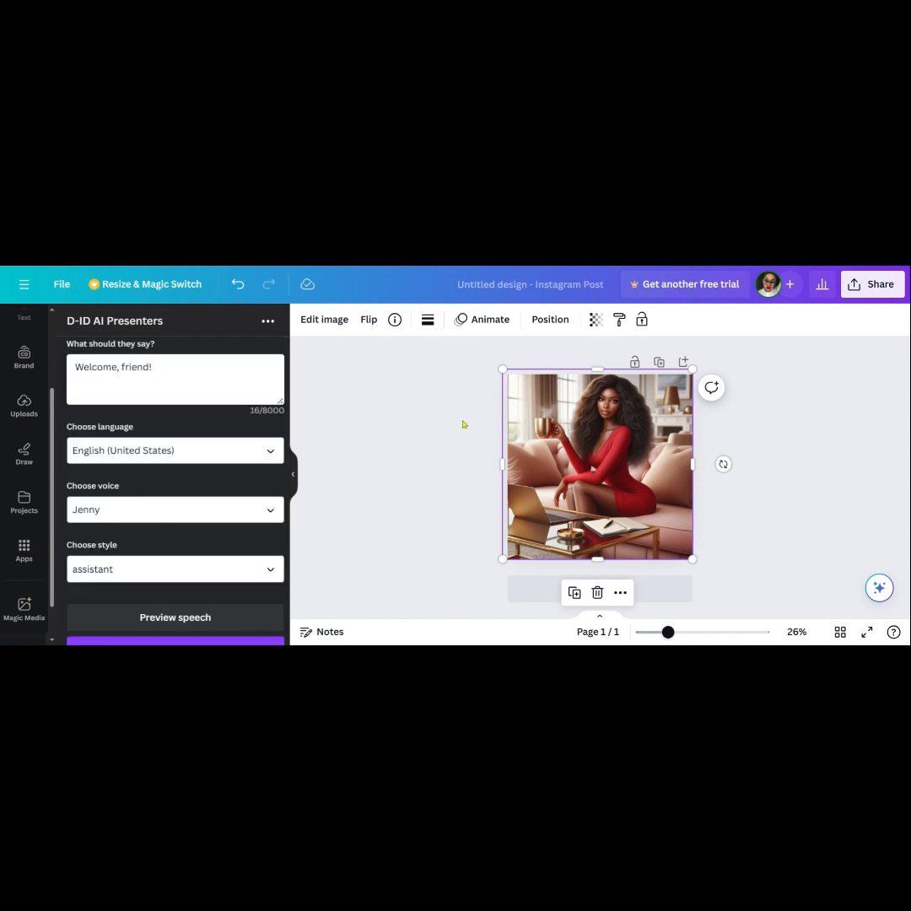
{"action": "scroll", "coordinate": [291, 480], "scroll_direction": "up", "scroll_amount": 3}
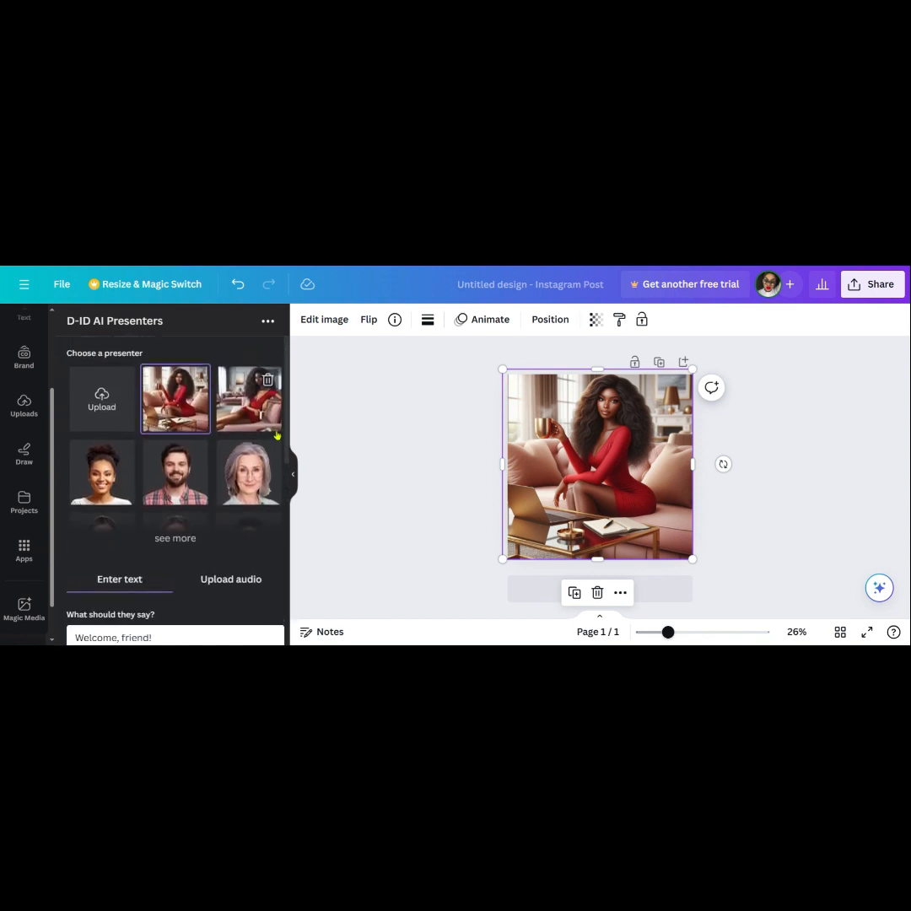
- Replace the presenter's script with "Thanks for watching please like,comments"
{"action": "scroll", "coordinate": [292, 477], "scroll_direction": "down", "scroll_amount": 3}
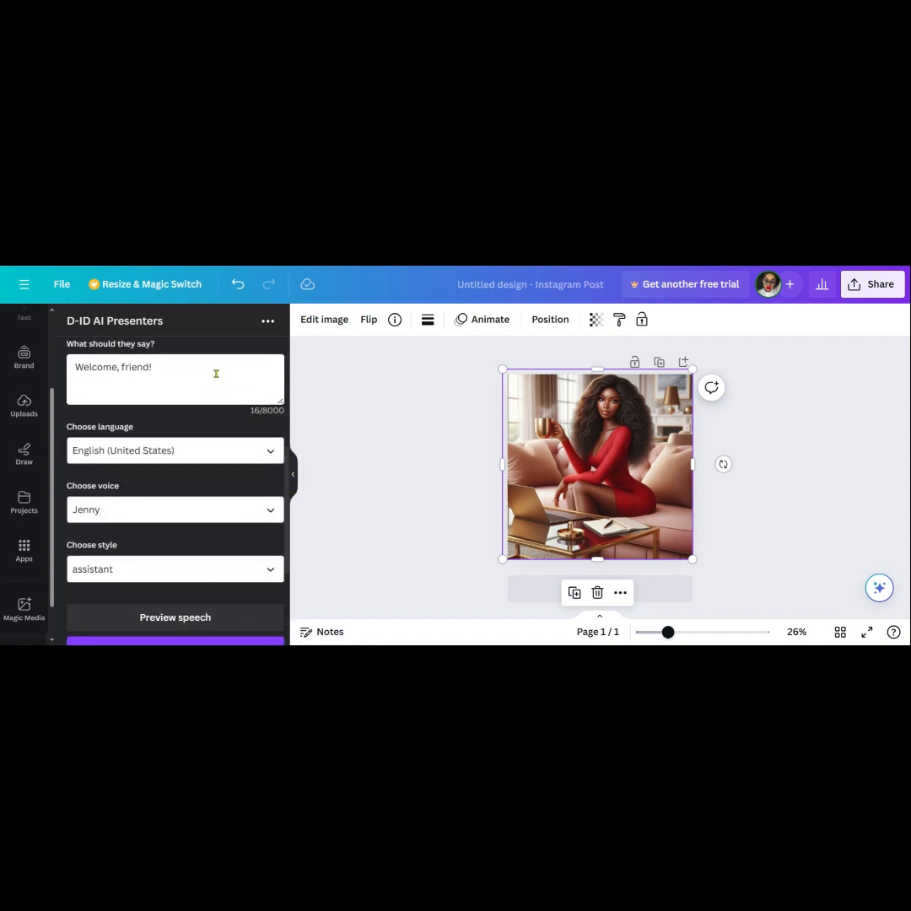
{"action": "key", "text": "BackSpace"}
{"action": "key", "text": "BackSpace"}
{"action": "key", "text": "BackSpace"}
{"action": "key", "text": "BackSpace"}
{"action": "key", "text": "BackSpace"}
{"action": "key", "text": "BackSpace"}
{"action": "key", "text": "BackSpace"}
{"action": "key", "text": "BackSpace"}
{"action": "key", "text": "BackSpace"}
{"action": "key", "text": "BackSpace"}
{"action": "key", "text": "BackSpace"}
{"action": "key", "text": "BackSpace"}
{"action": "key", "text": "BackSpace"}
{"action": "key", "text": "BackSpace"}
{"action": "type", "text": "Tha"}
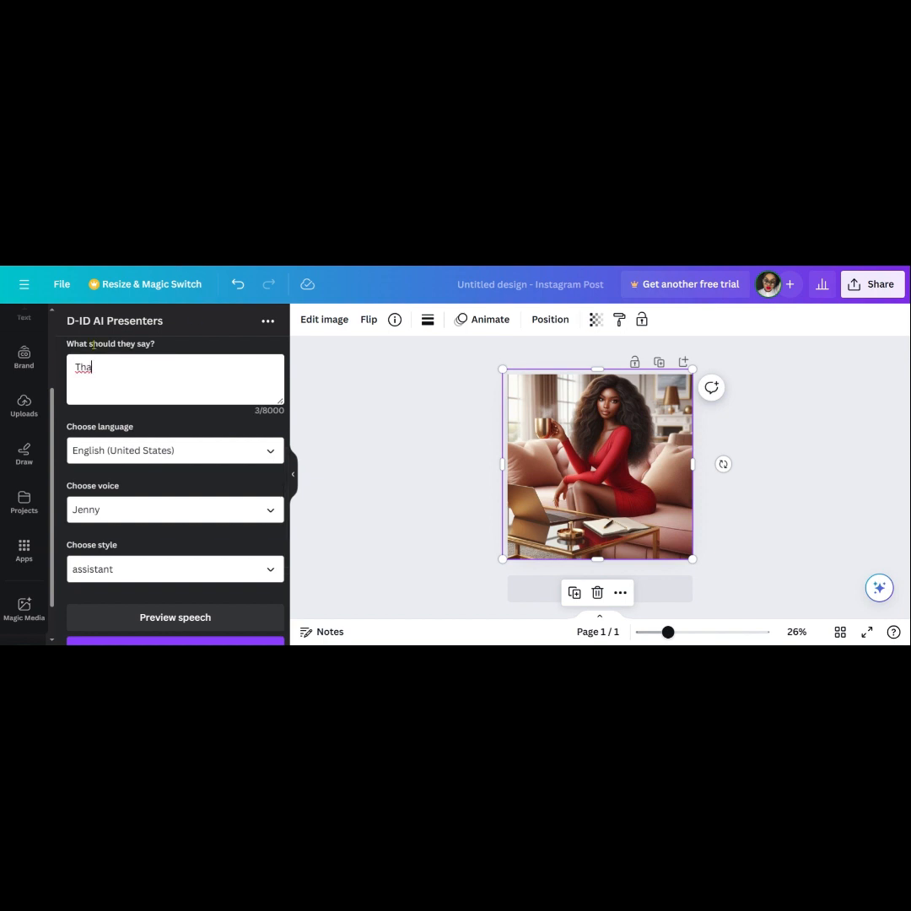
{"action": "type", "text": "nks for watching please"}
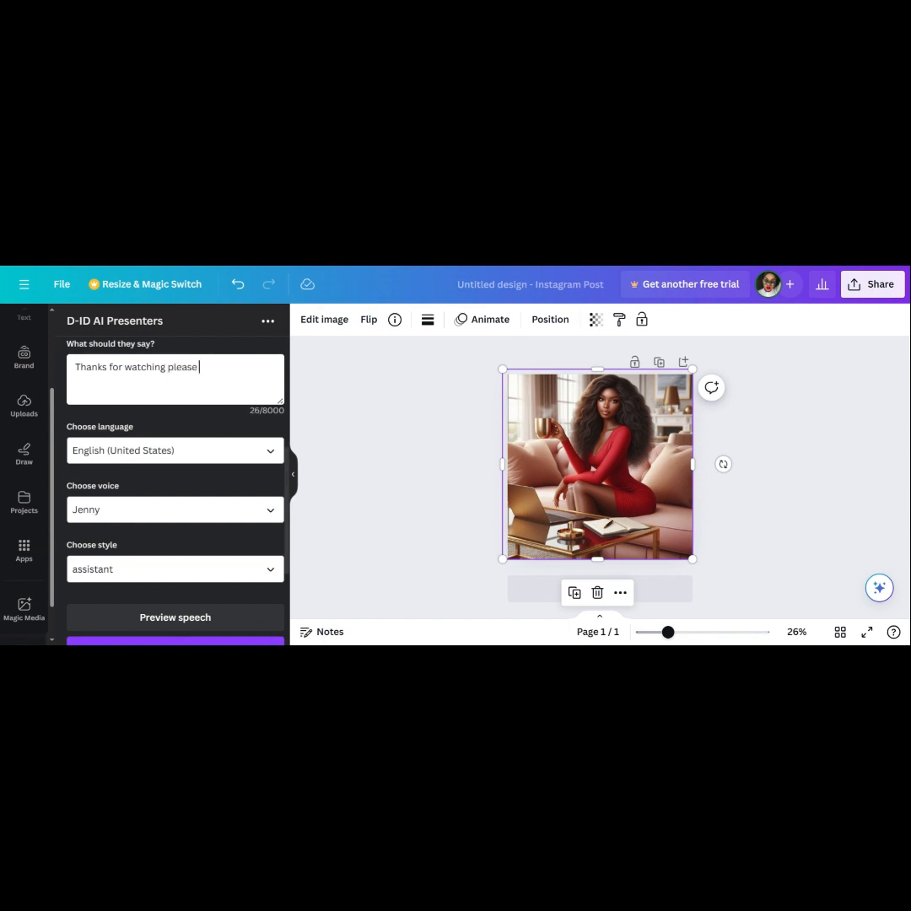
{"action": "type", "text": " like,comme"}
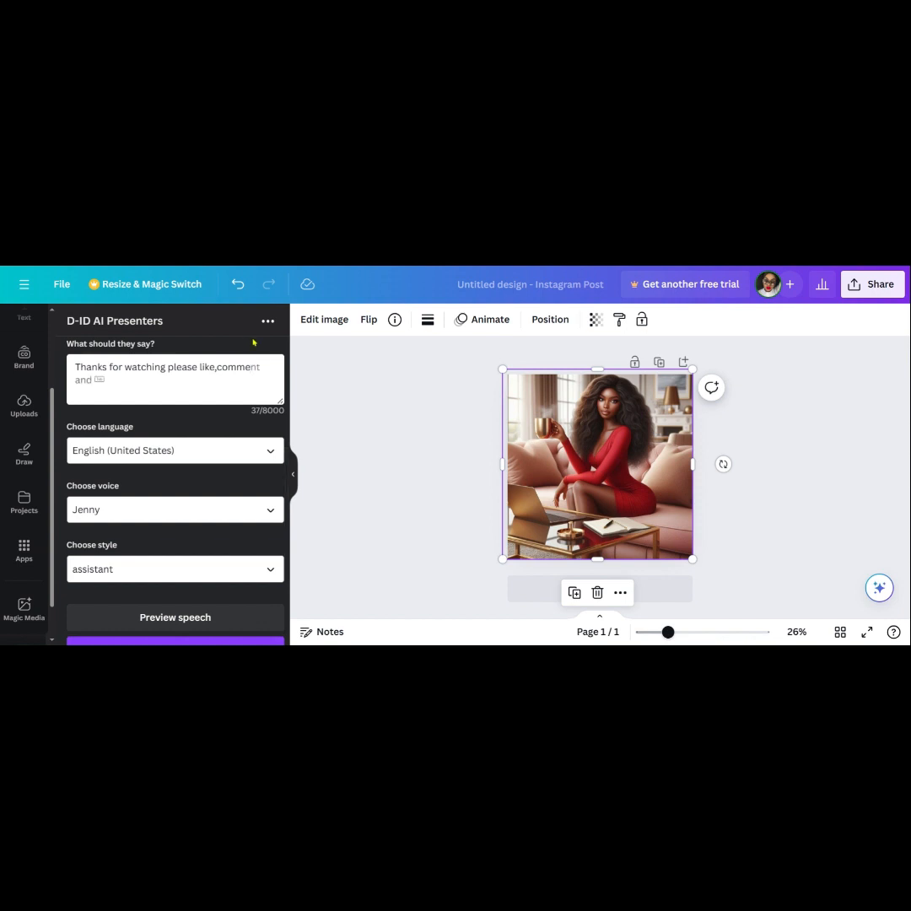
{"action": "type", "text": "nts"}
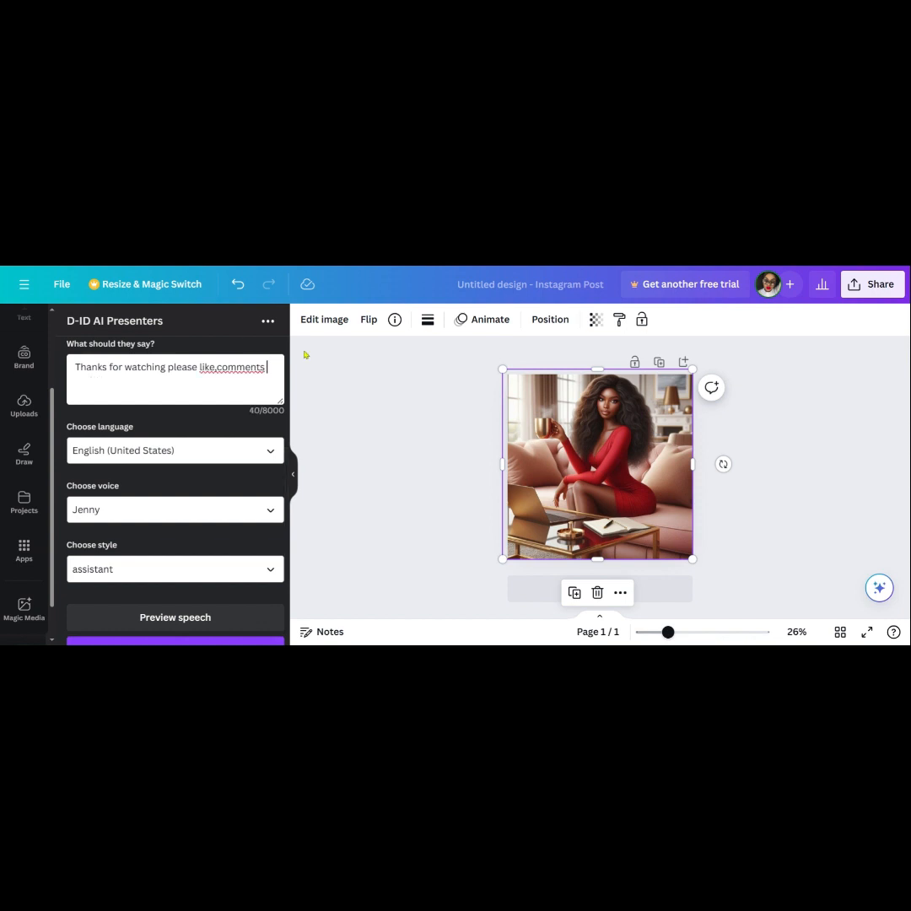
- Correct and complete the script so it reads "Thanks for watching please like, comment and subscribe to the channel"
{"action": "double_click", "coordinate": [248, 368]}
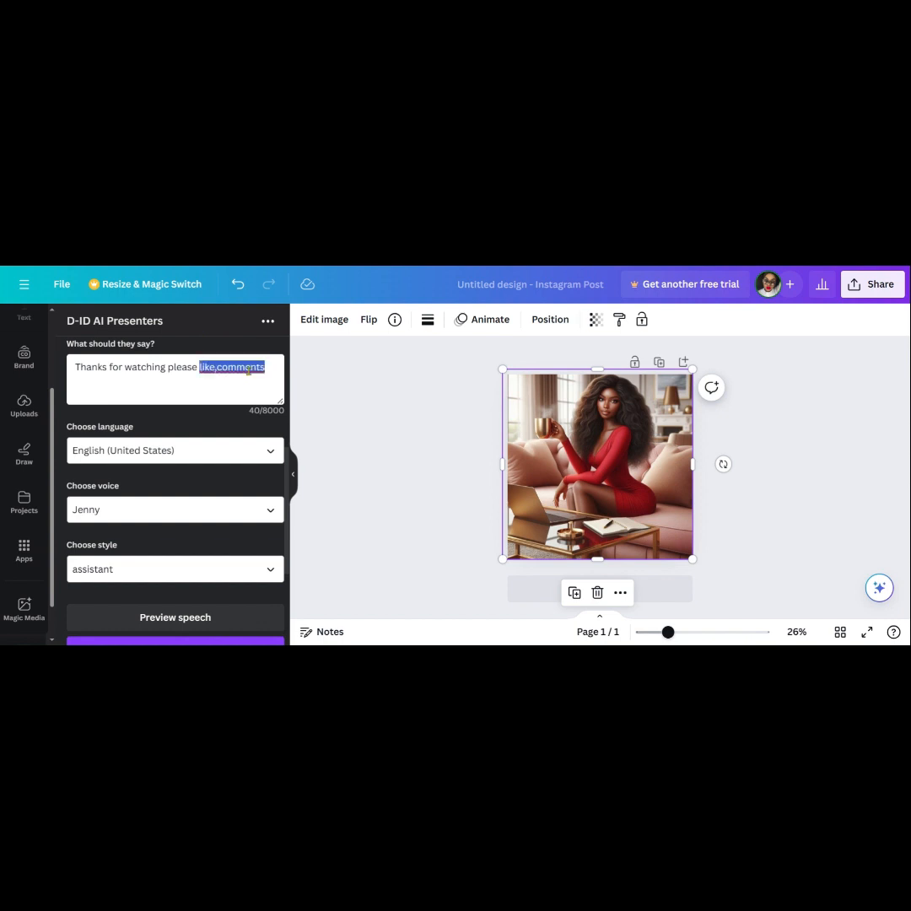
{"action": "left_click", "coordinate": [297, 386]}
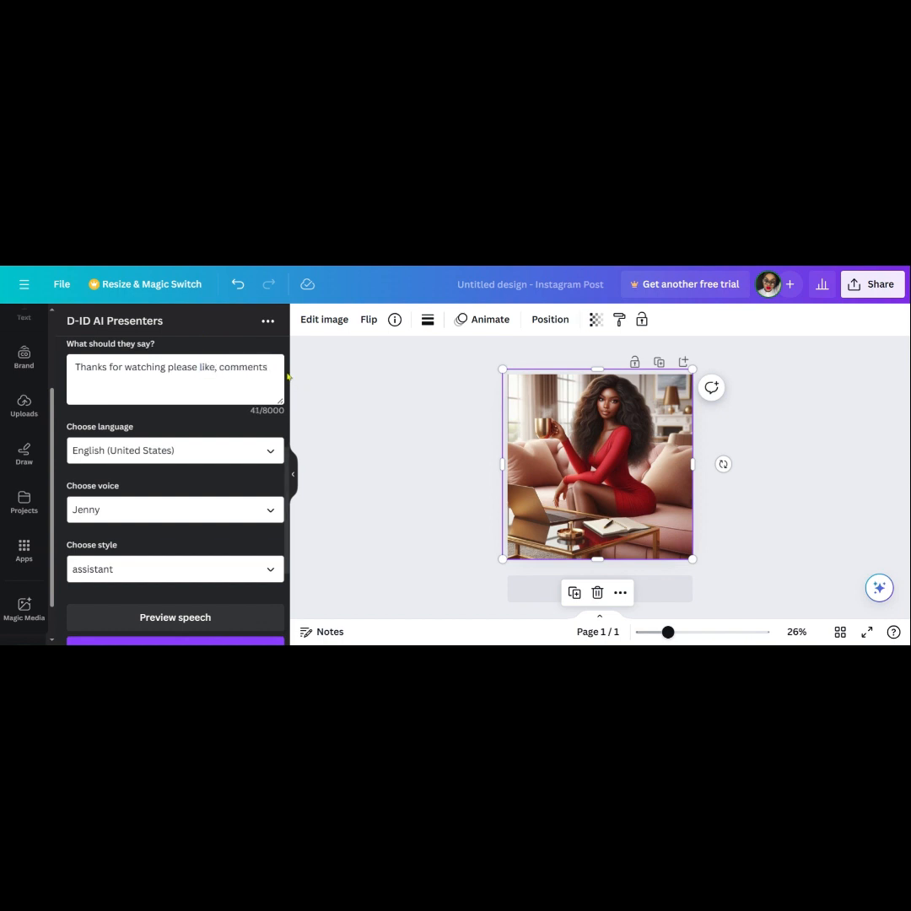
{"action": "key", "text": "BackSpace"}
{"action": "type", "text": ","}
{"action": "type", "text": " su"}
{"action": "left_click", "coordinate": [270, 366]}
{"action": "key", "text": "BackSpace"}
{"action": "key", "text": "BackSpace"}
{"action": "type", "text": "a"}
{"action": "type", "text": "nd su"}
{"action": "type", "text": "bscribe to"}
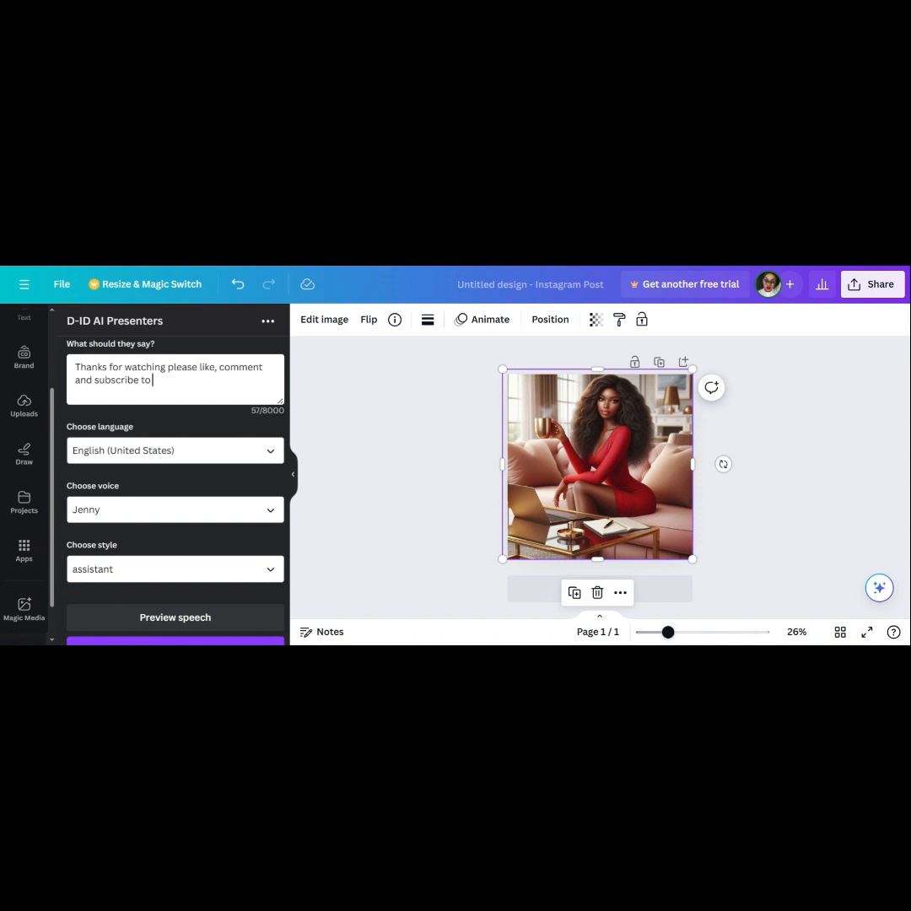
{"action": "type", "text": " the channel"}
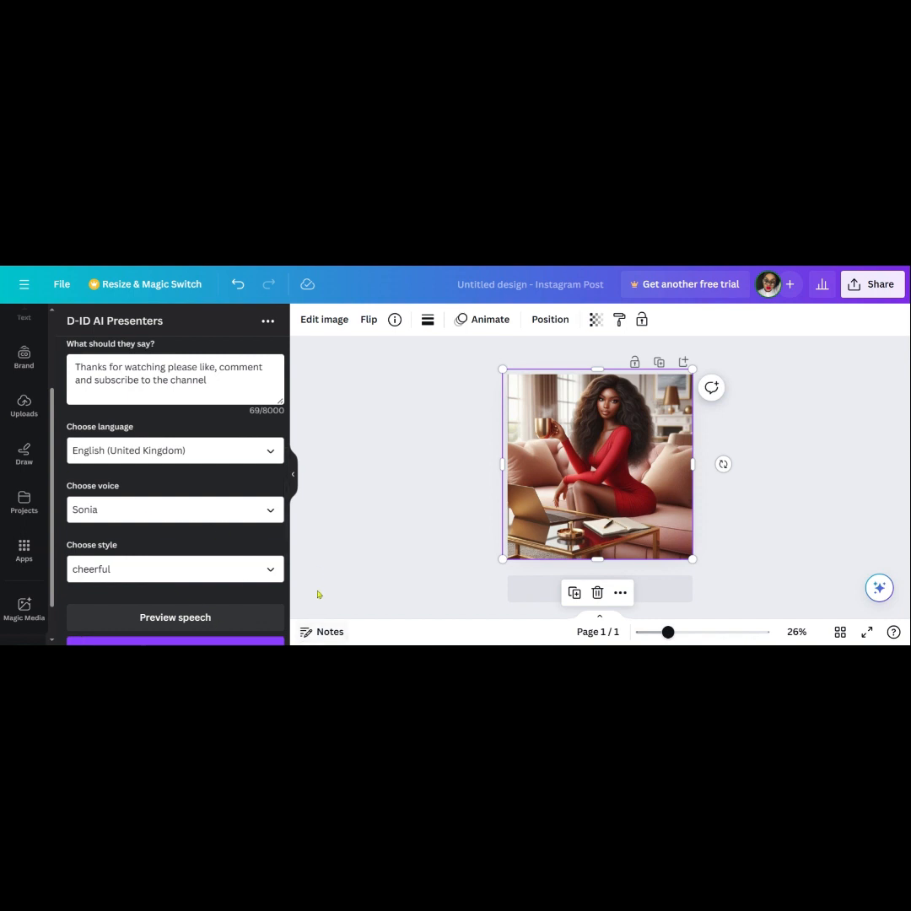
- Preview the speech in the cheerful Sonia voice, and compare it with the Bella voice
{"action": "scroll", "coordinate": [290, 602], "scroll_direction": "down", "scroll_amount": 2}
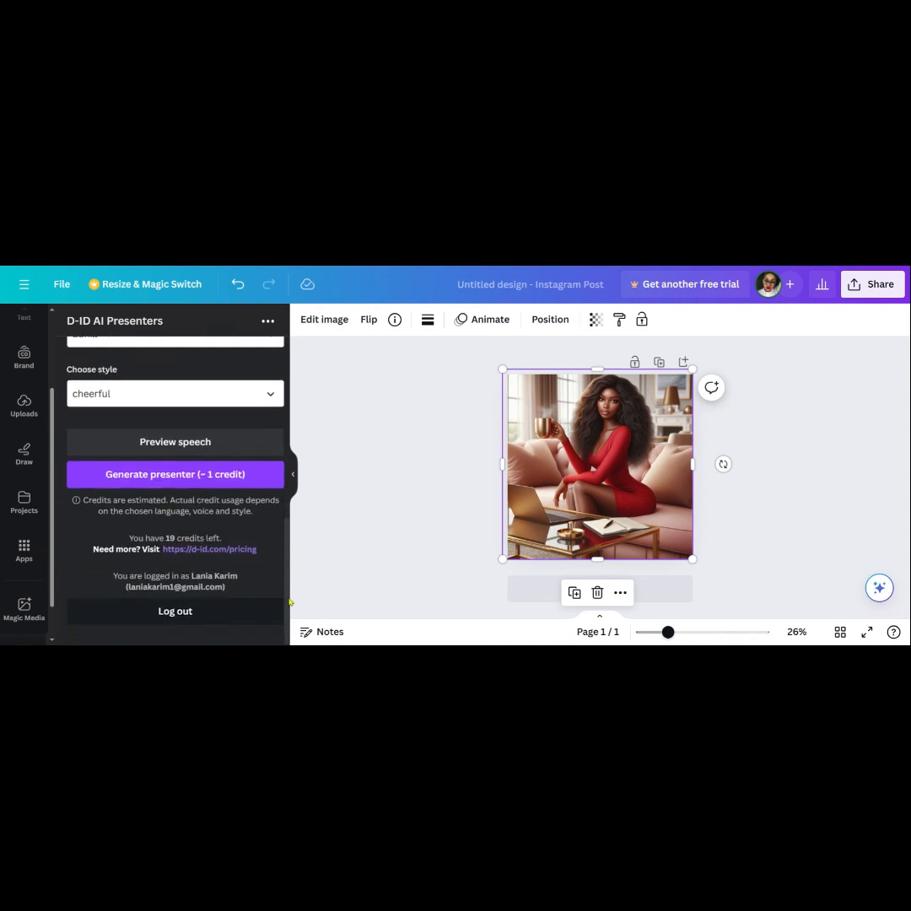
{"action": "left_click", "coordinate": [212, 443]}
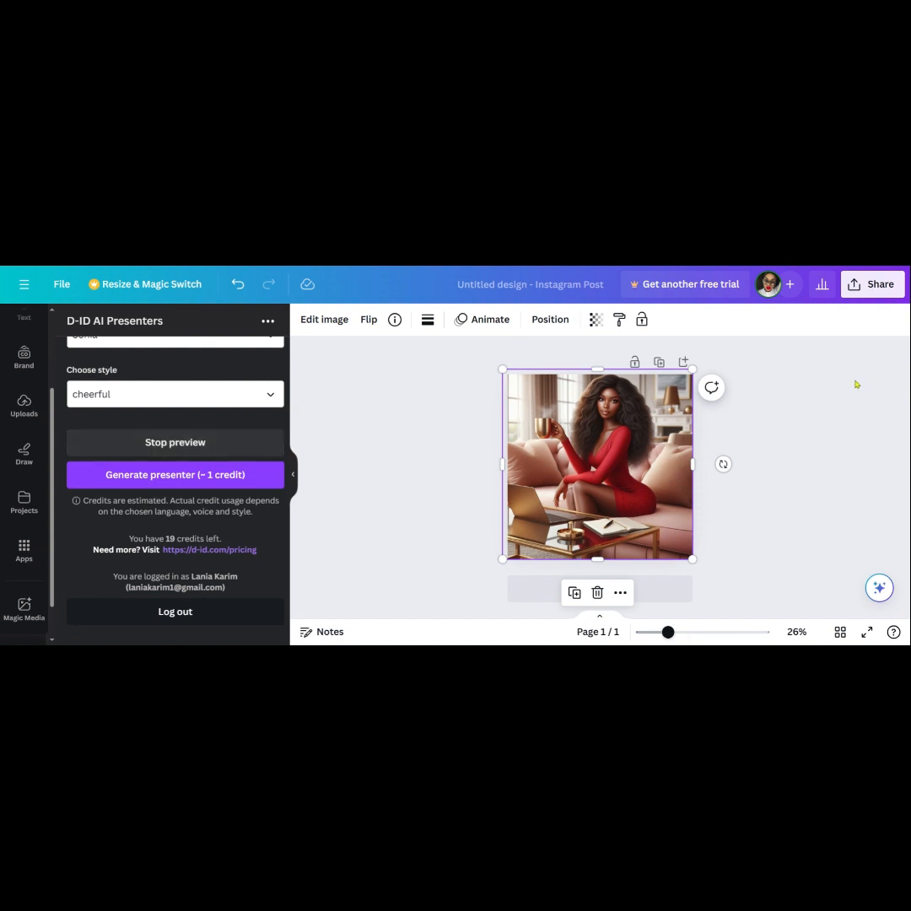
{"action": "scroll", "coordinate": [204, 580], "scroll_direction": "up", "scroll_amount": 5}
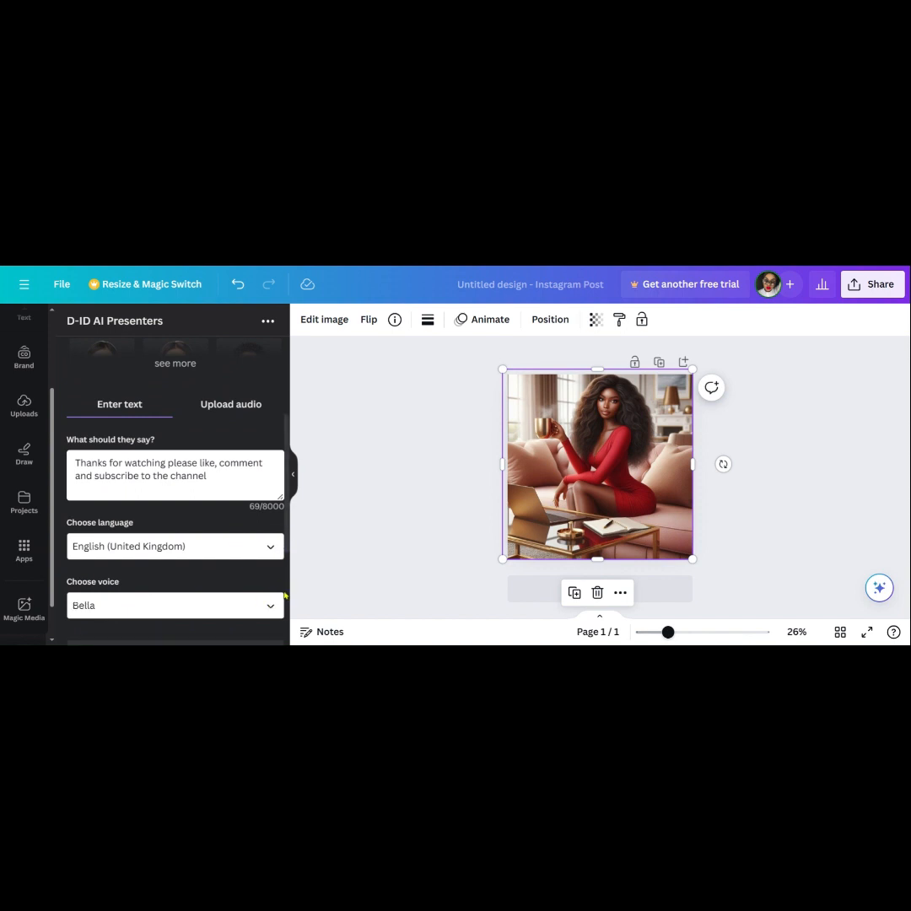
{"action": "scroll", "coordinate": [244, 501], "scroll_direction": "down", "scroll_amount": 5}
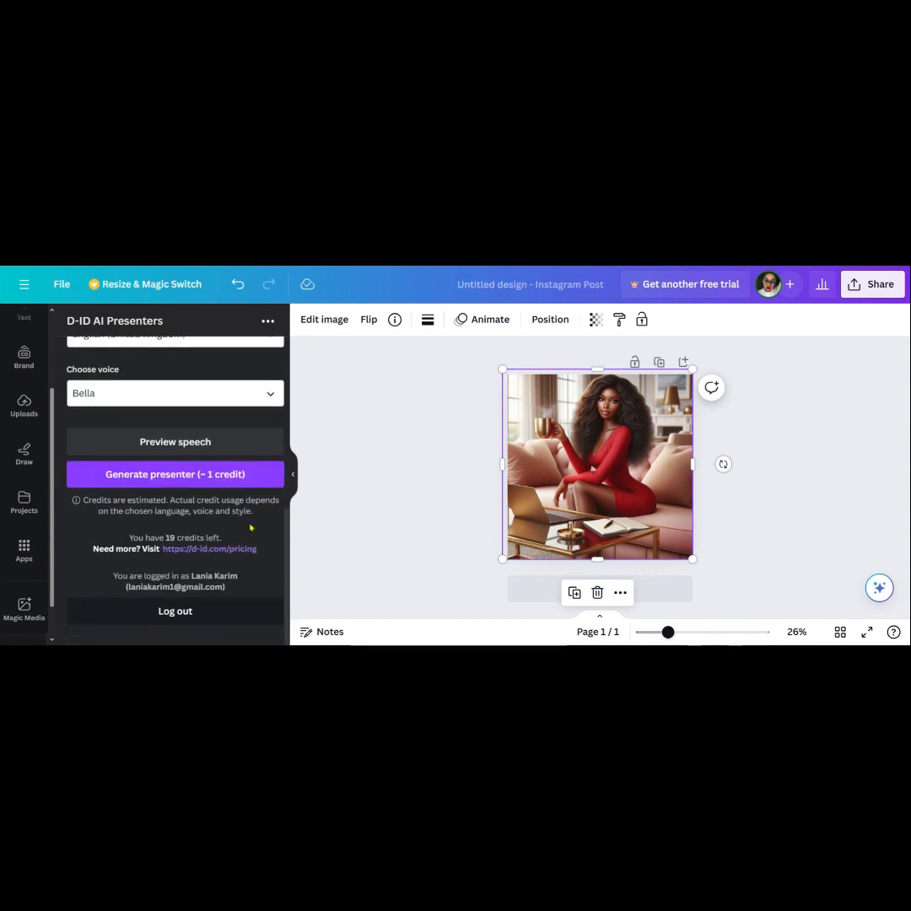
{"action": "left_click", "coordinate": [212, 447]}
- Set the voice to Sonia in the cheerful style and generate the presenter
{"action": "left_click", "coordinate": [275, 396]}
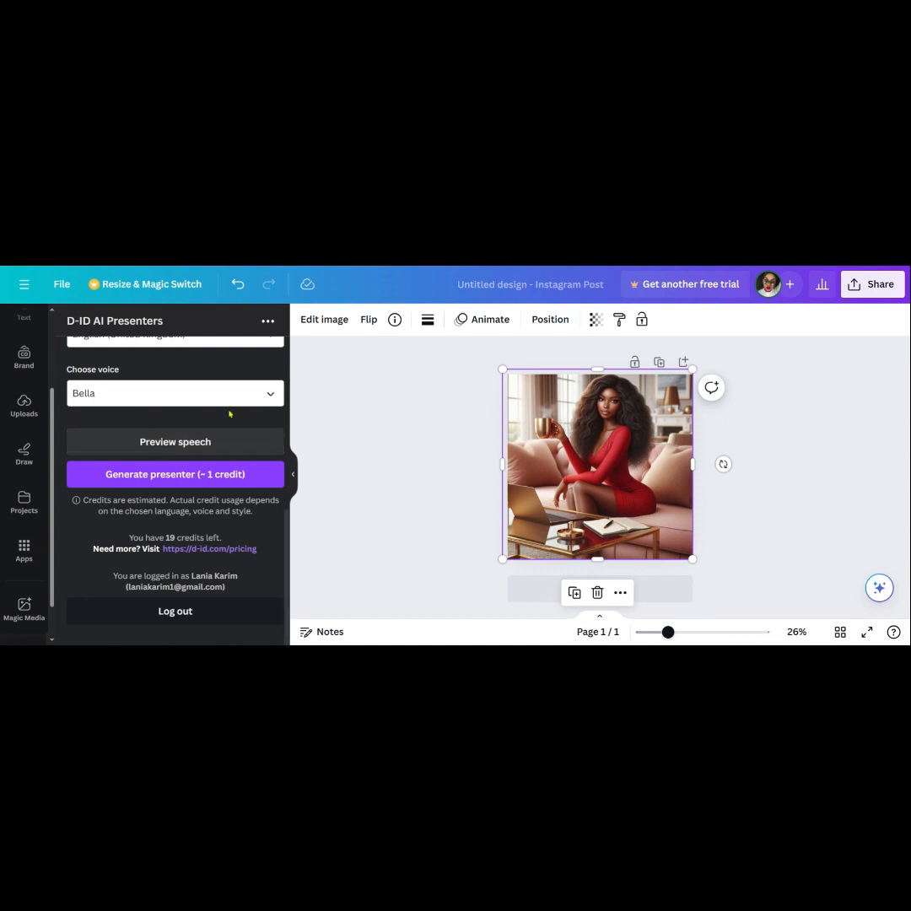
{"action": "left_click", "coordinate": [205, 422]}
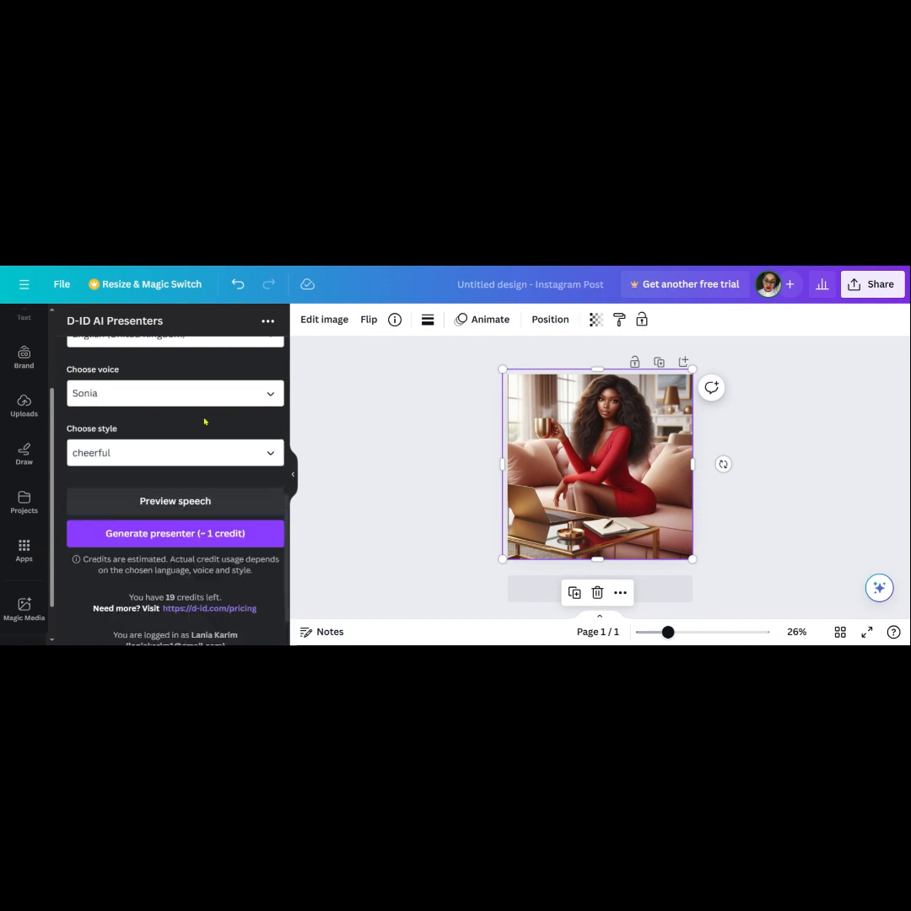
{"action": "left_click", "coordinate": [229, 533]}
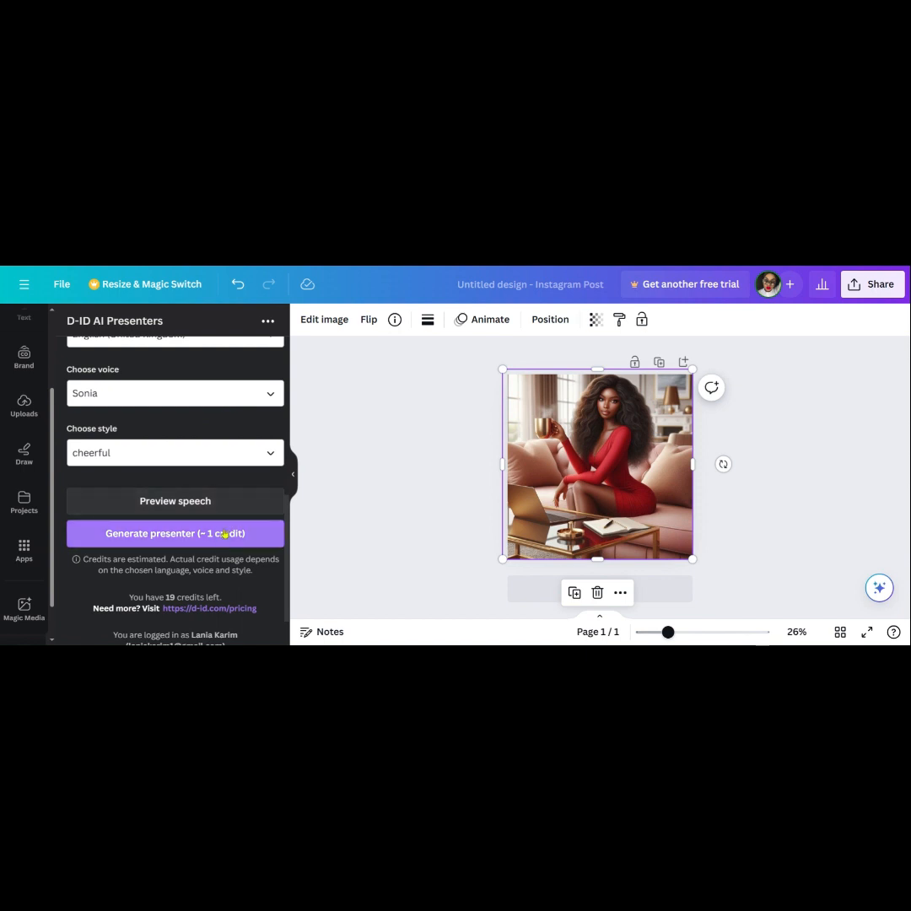
{"action": "left_click", "coordinate": [201, 535]}
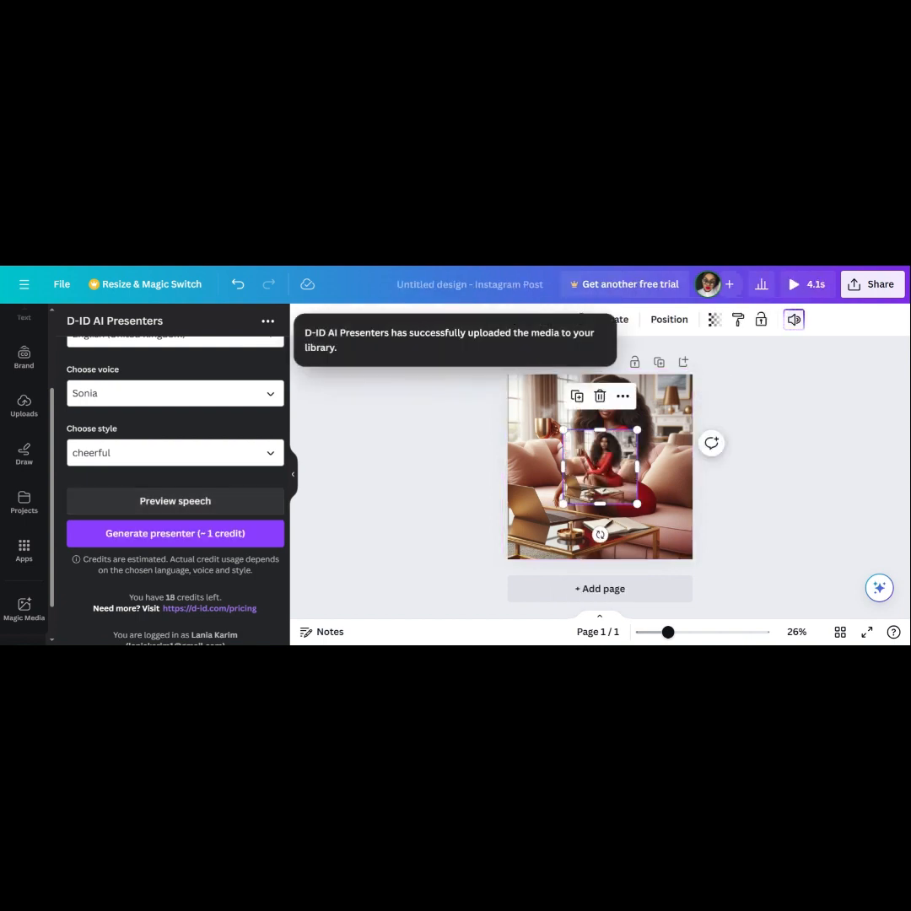
- Delete both still pictures of the woman behind the generated presenter video on the page
{"action": "left_click", "coordinate": [418, 402]}
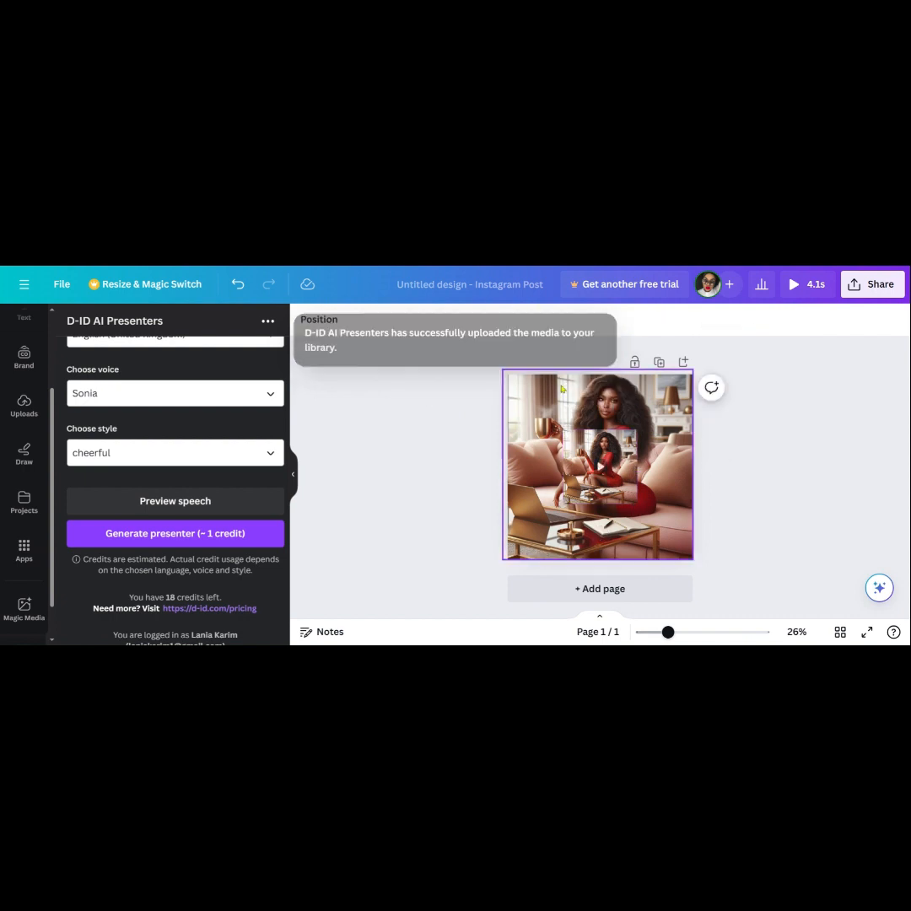
{"action": "left_click", "coordinate": [621, 405]}
{"action": "right_click", "coordinate": [636, 389]}
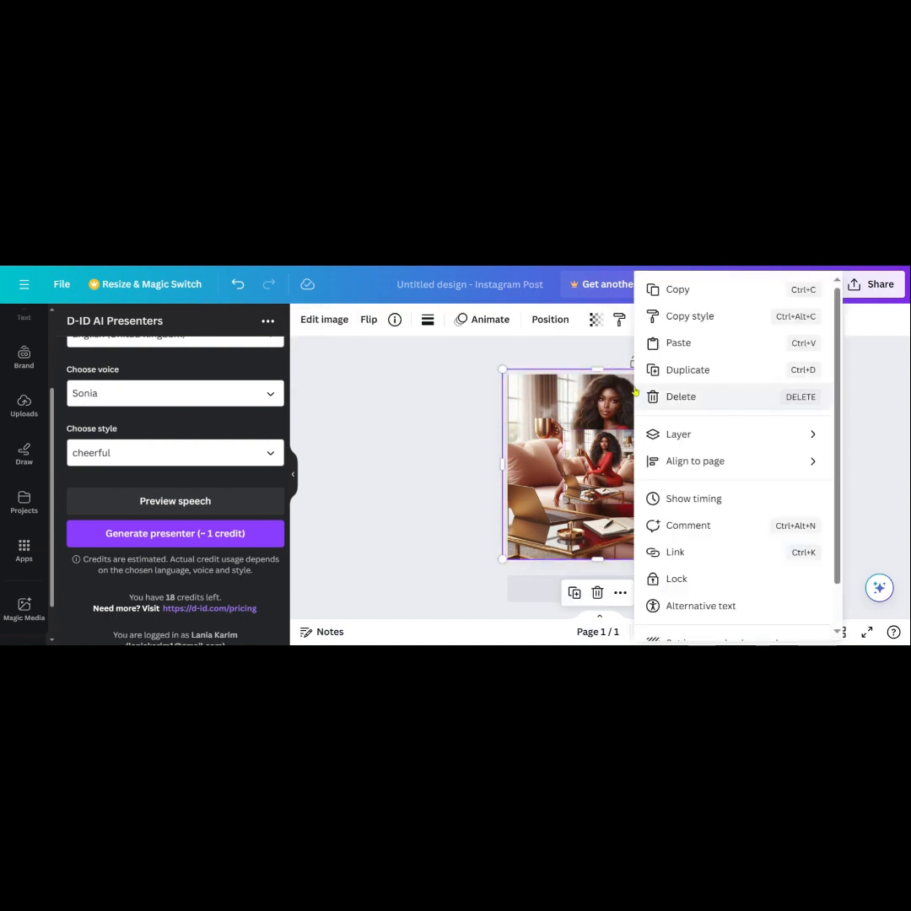
{"action": "left_click", "coordinate": [689, 398]}
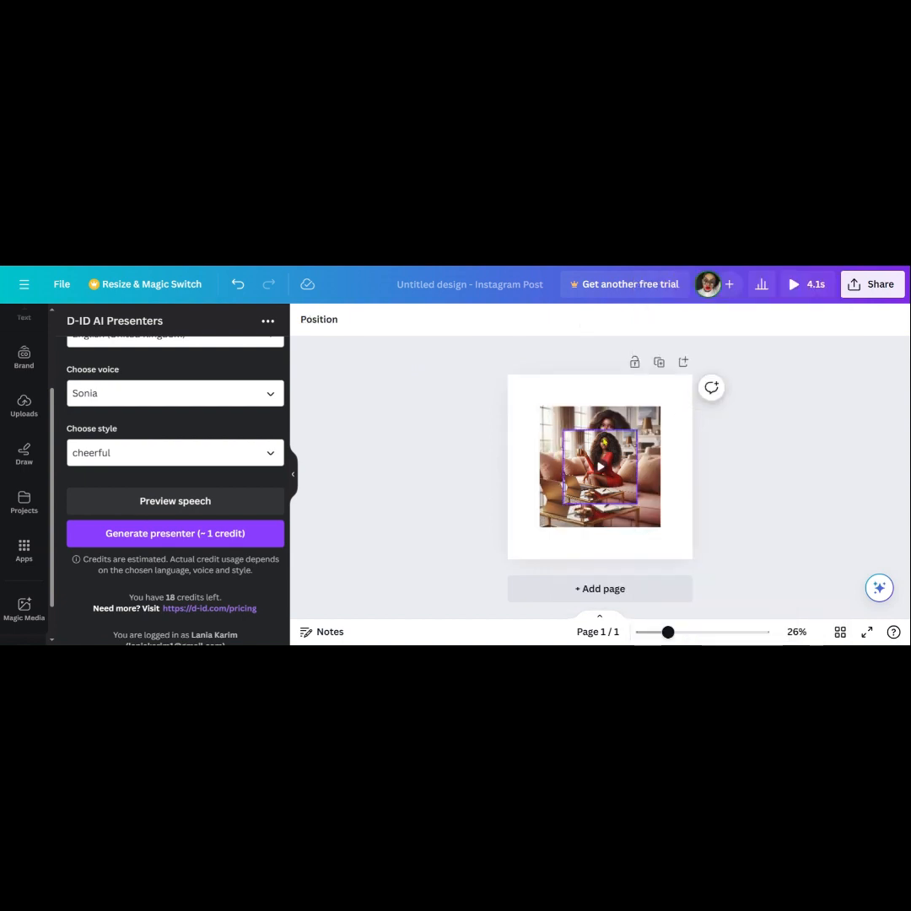
{"action": "left_click", "coordinate": [641, 409]}
{"action": "right_click", "coordinate": [654, 405]}
{"action": "left_click", "coordinate": [671, 398]}
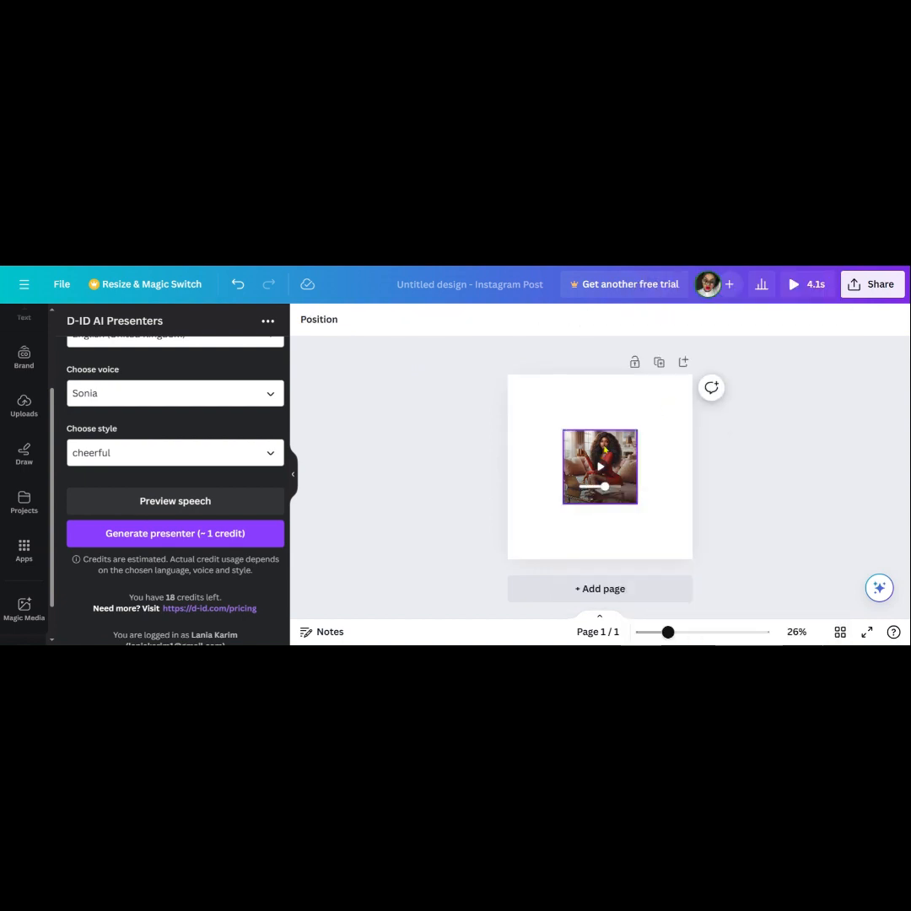
- Enlarge the presenter video until it covers the whole page, and play it from the beginning
{"action": "left_click", "coordinate": [575, 440]}
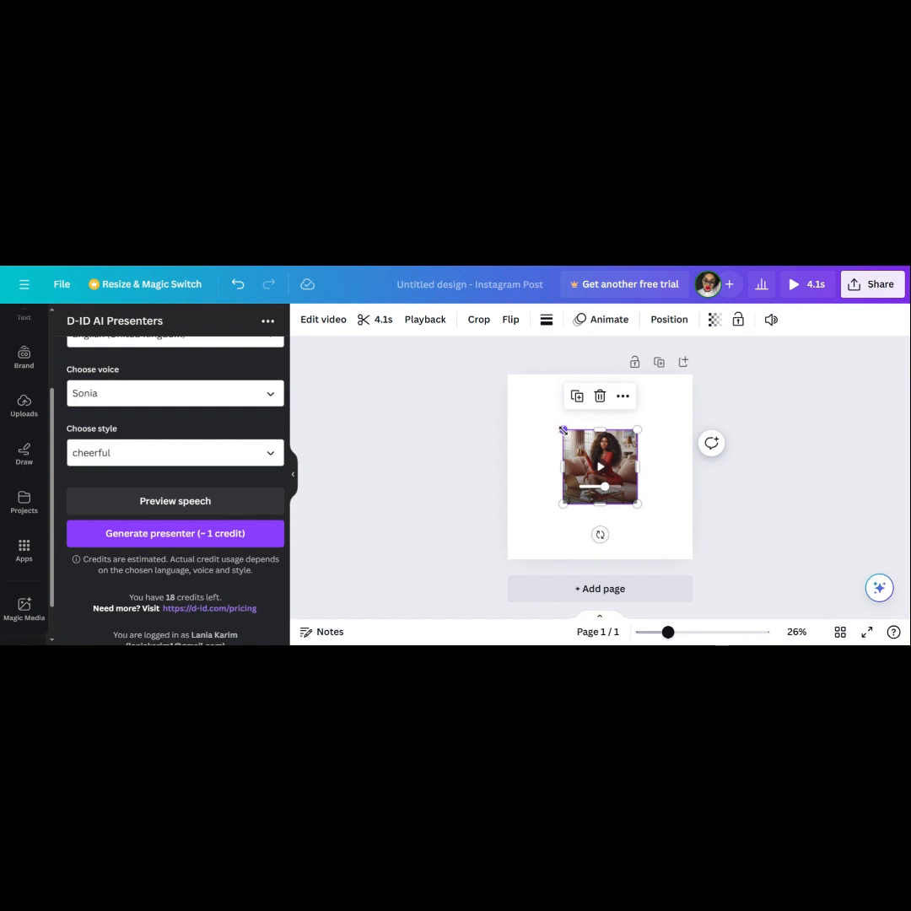
{"action": "left_click_drag", "start_coordinate": [563, 430], "coordinate": [511, 379]}
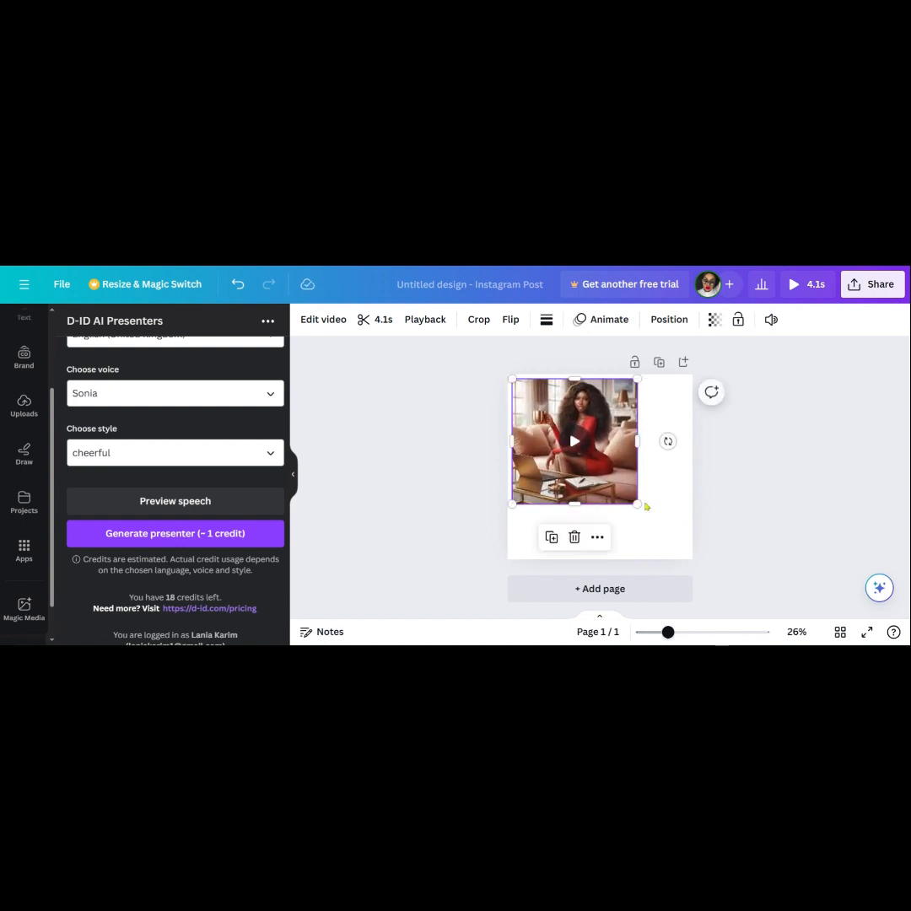
{"action": "left_click_drag", "start_coordinate": [638, 504], "coordinate": [700, 564]}
{"action": "left_click_drag", "start_coordinate": [510, 378], "coordinate": [501, 368]}
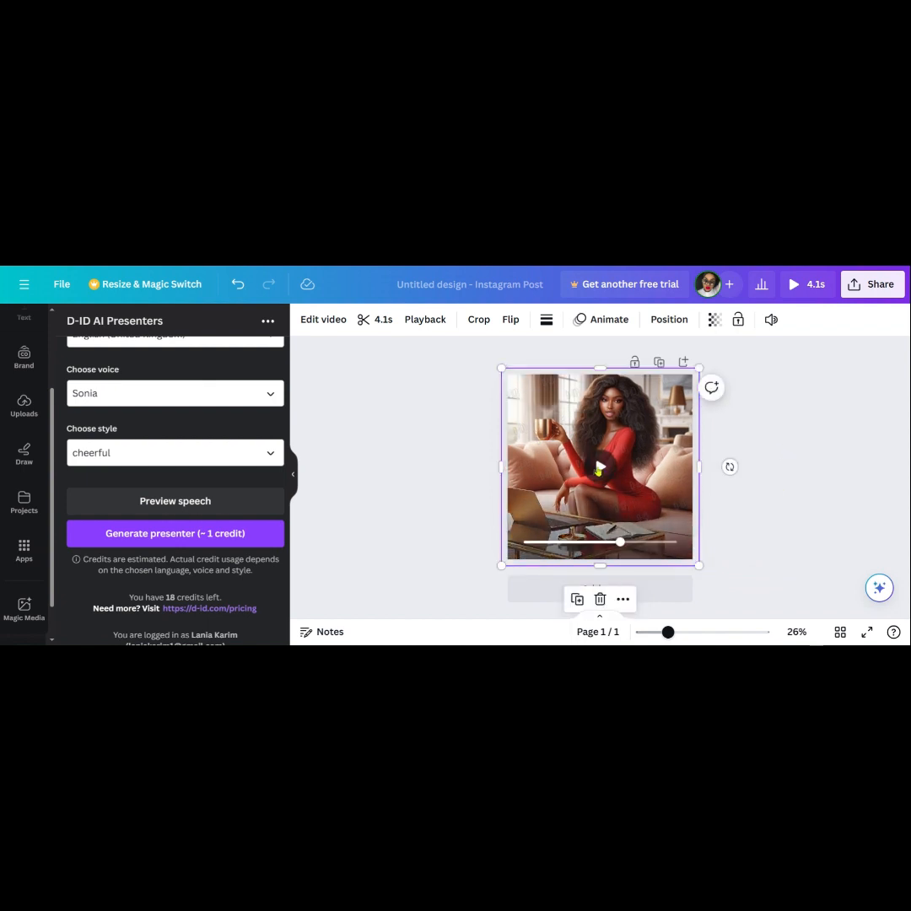
{"action": "left_click", "coordinate": [597, 469]}
{"action": "left_click", "coordinate": [524, 544]}
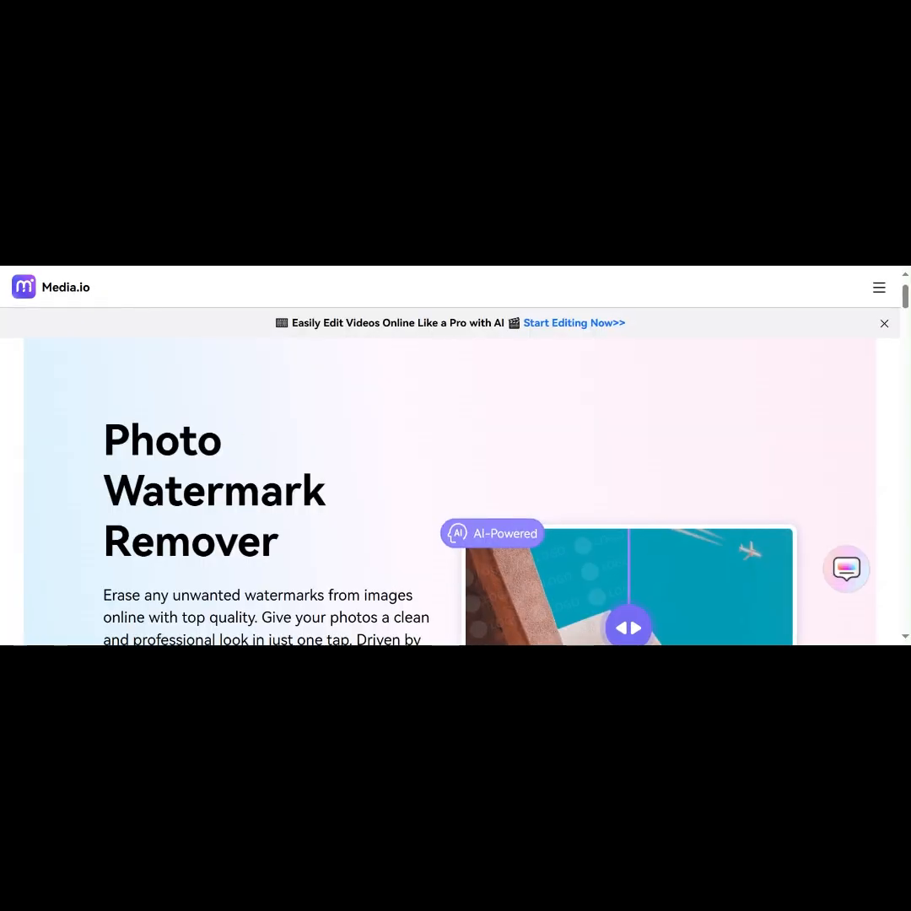
- Switch to Media.io's online watermark remover, brush over the D-ID watermark on the wall picture at 25px, and run the object removal
{"action": "scroll", "coordinate": [907, 437], "scroll_direction": "down", "scroll_amount": 4}
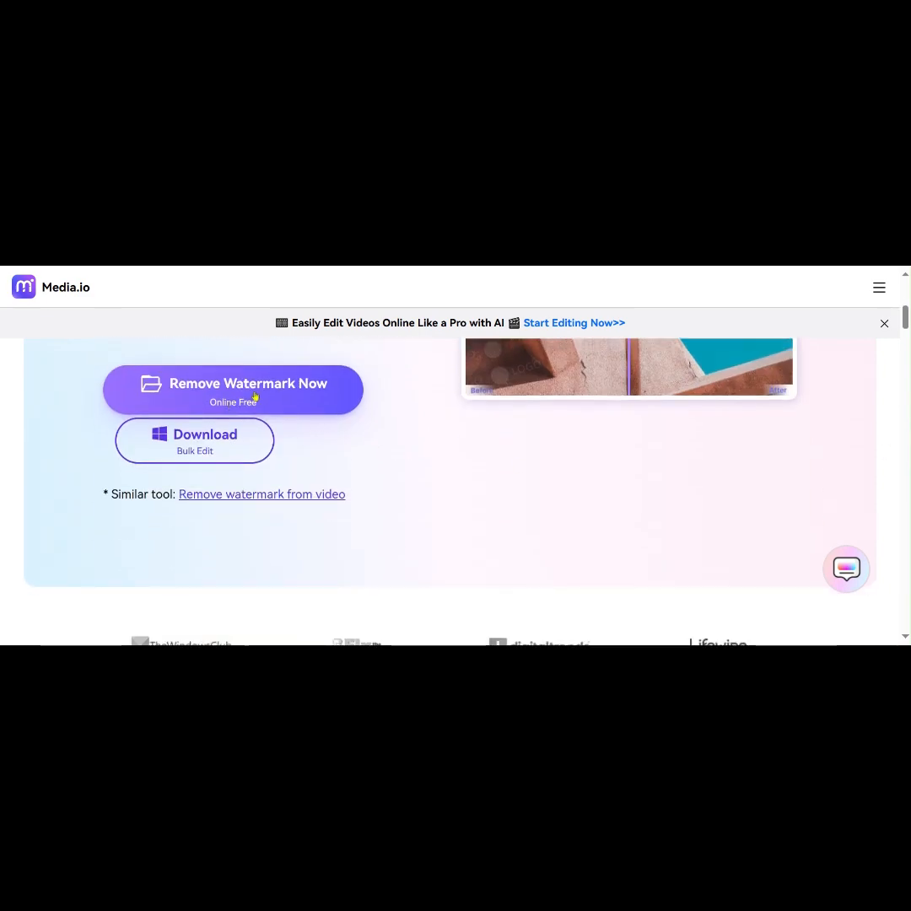
{"action": "left_click", "coordinate": [275, 397]}
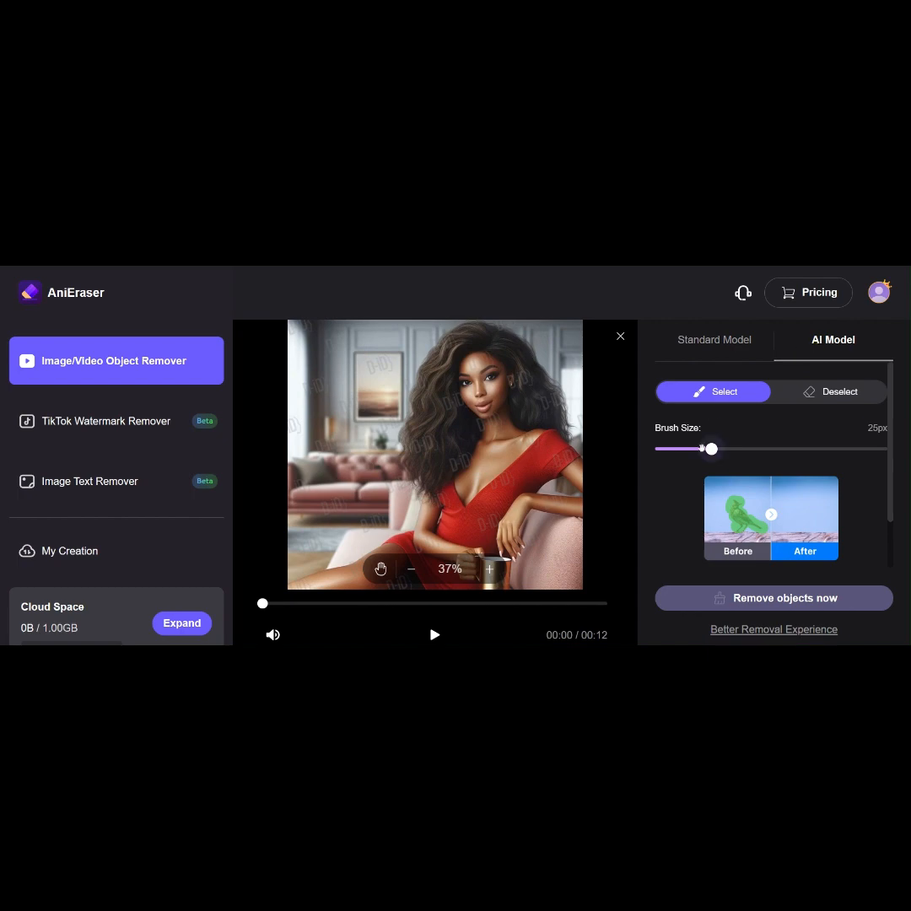
{"action": "mouse_move", "coordinate": [711, 448]}
{"action": "left_mouse_down"}
{"action": "mouse_move", "coordinate": [770, 450]}
{"action": "mouse_move", "coordinate": [707, 449]}
{"action": "mouse_move", "coordinate": [716, 436]}
{"action": "left_mouse_up"}
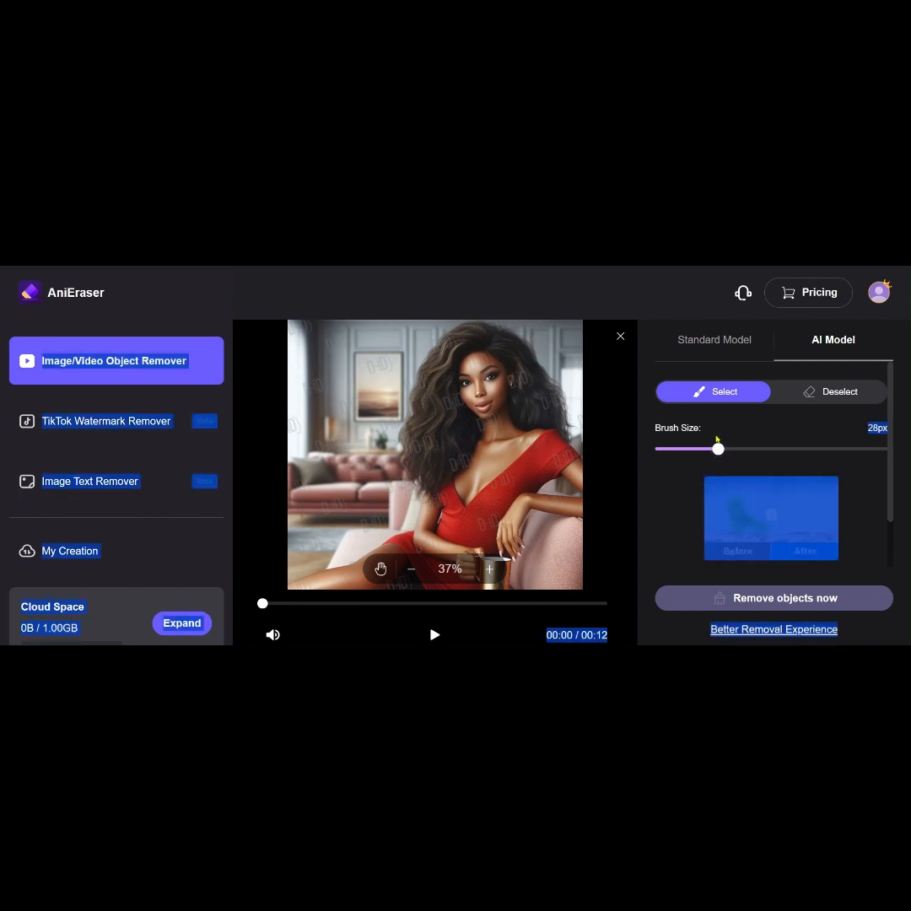
{"action": "left_click", "coordinate": [550, 412]}
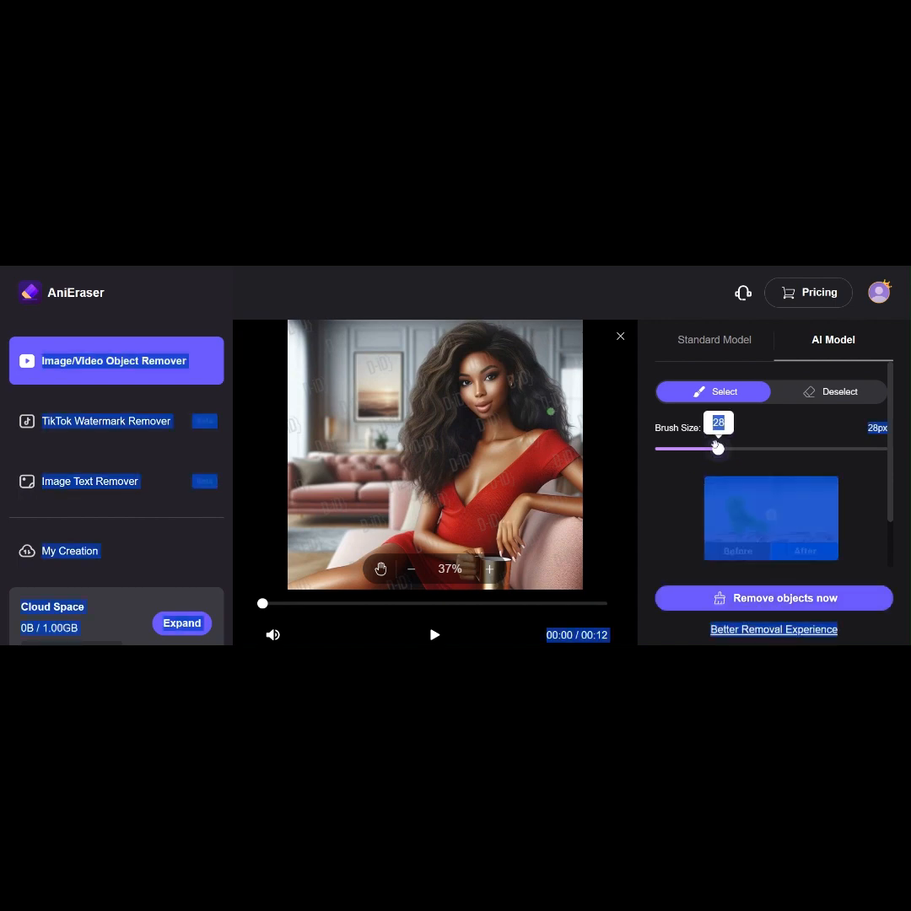
{"action": "left_click", "coordinate": [688, 490]}
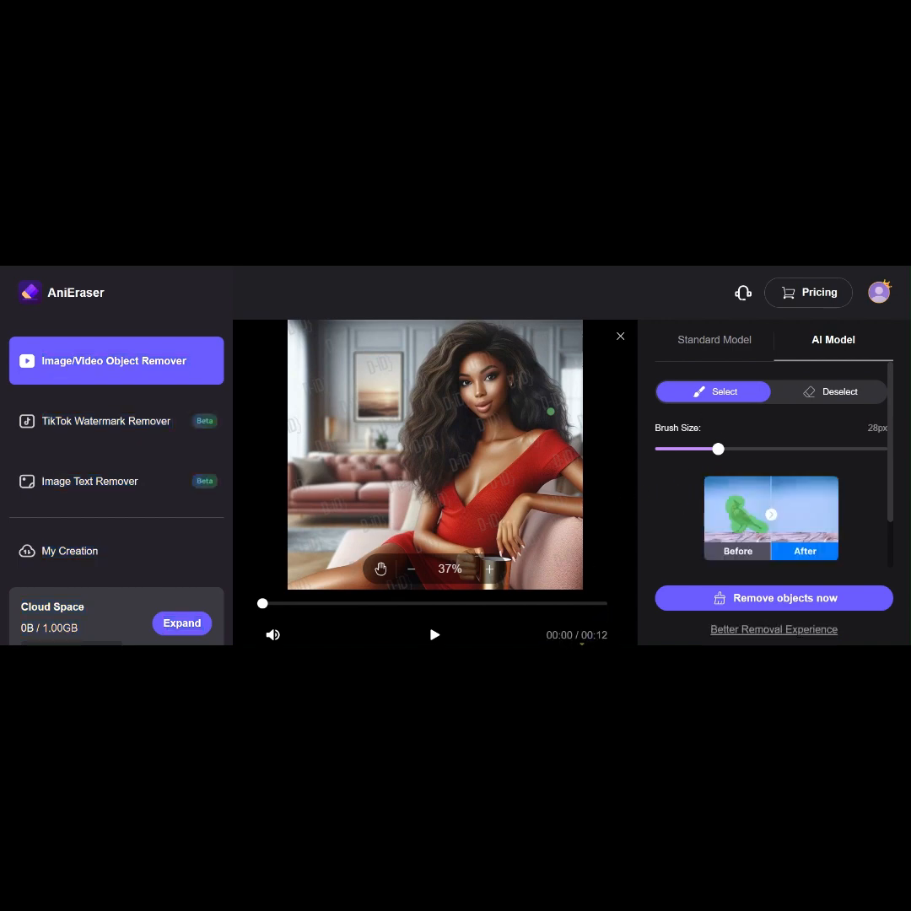
{"action": "mouse_move", "coordinate": [718, 449]}
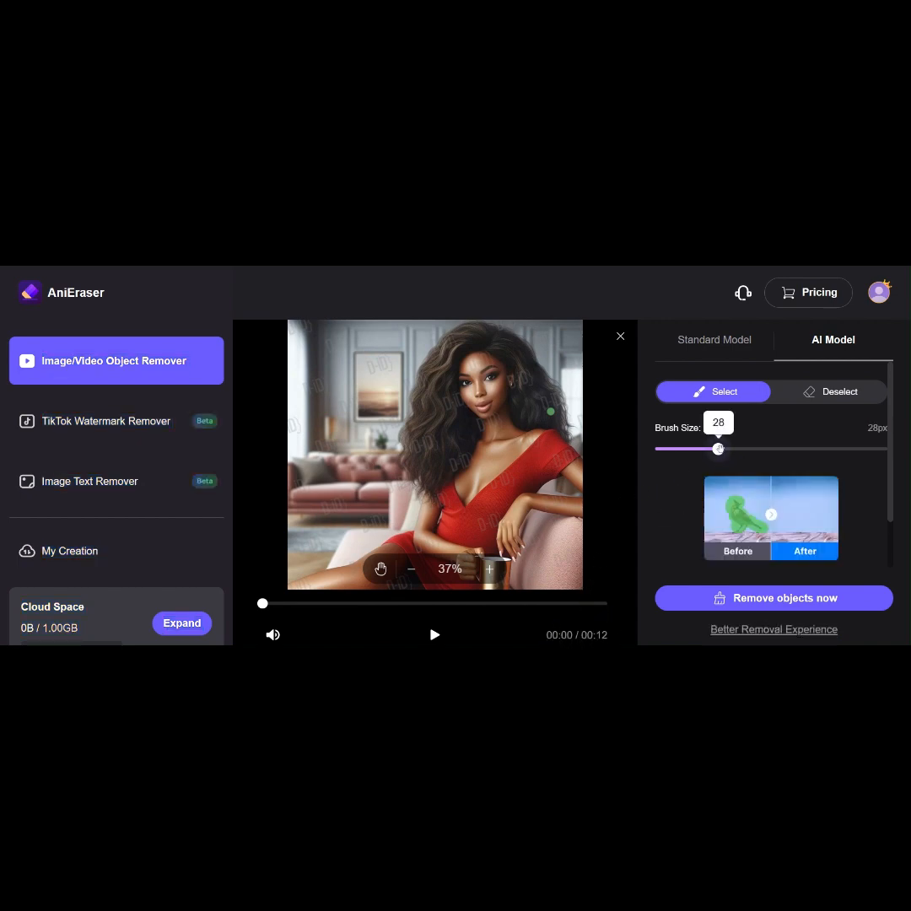
{"action": "mouse_move", "coordinate": [718, 449]}
{"action": "left_mouse_down"}
{"action": "mouse_move", "coordinate": [702, 448]}
{"action": "mouse_move", "coordinate": [726, 450]}
{"action": "mouse_move", "coordinate": [716, 469]}
{"action": "left_mouse_up"}
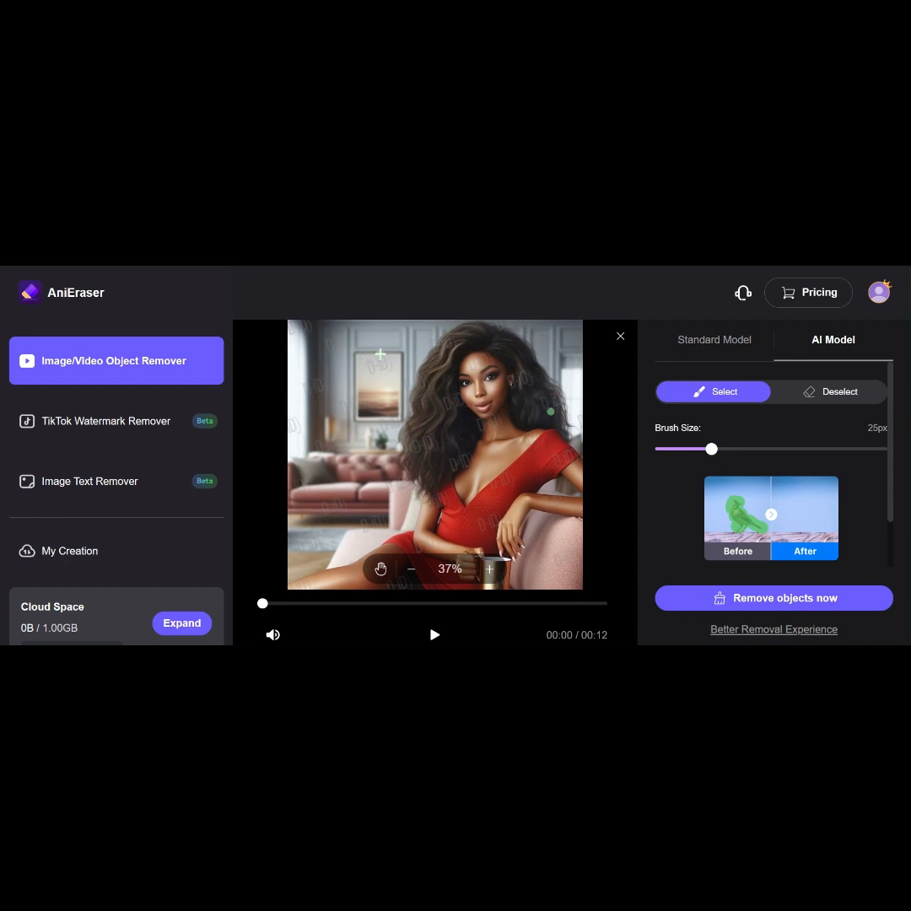
{"action": "mouse_move", "coordinate": [366, 355]}
{"action": "left_mouse_down"}
{"action": "mouse_move", "coordinate": [390, 358]}
{"action": "mouse_move", "coordinate": [371, 381]}
{"action": "mouse_move", "coordinate": [362, 364]}
{"action": "mouse_move", "coordinate": [371, 358]}
{"action": "left_mouse_up"}
{"action": "left_click", "coordinate": [779, 605]}
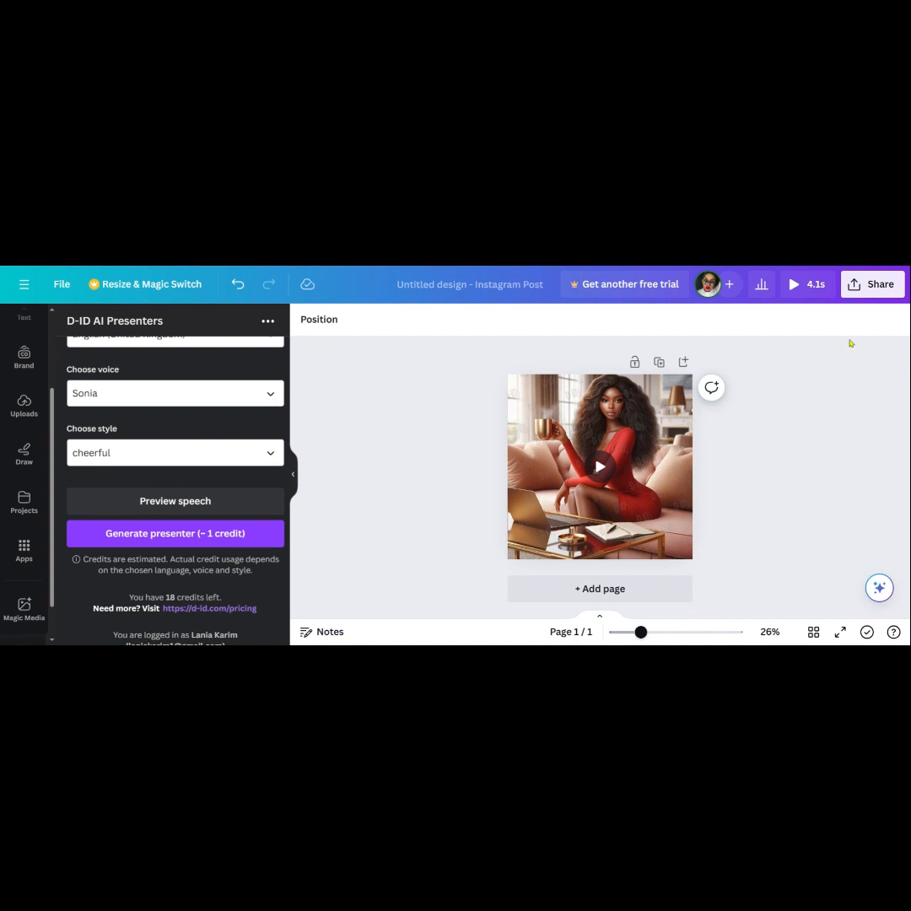
- Switch back to the Canva design and download it as a PNG image
{"action": "left_click", "coordinate": [873, 291]}
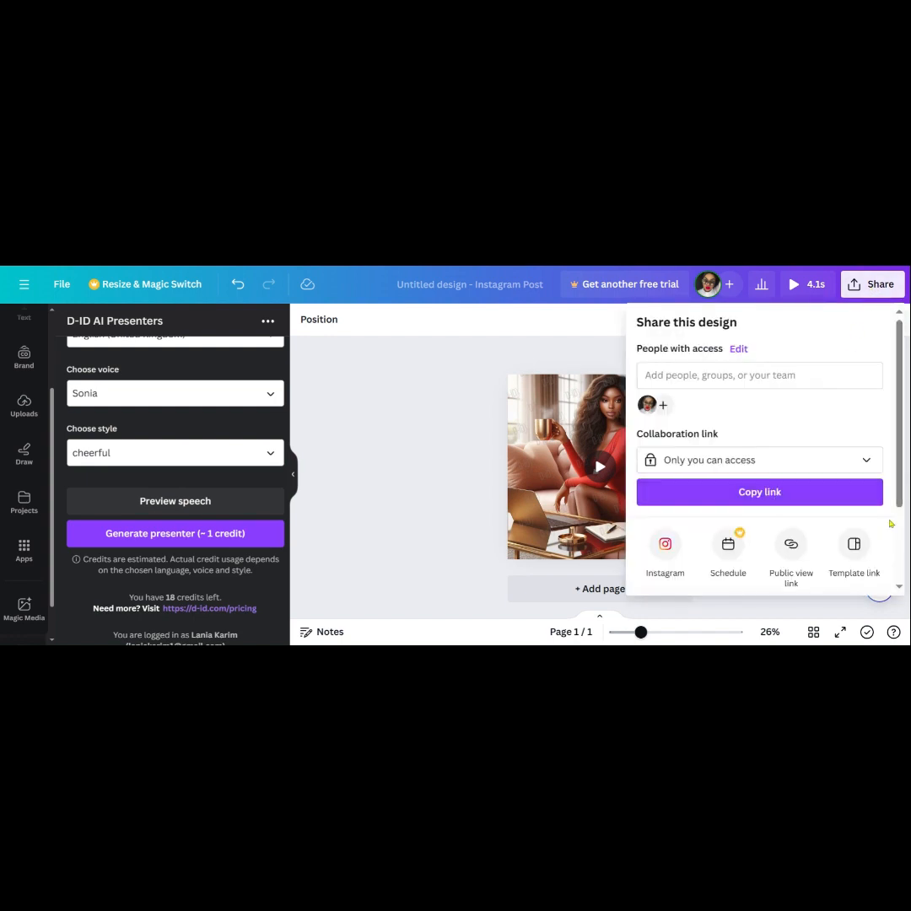
{"action": "scroll", "coordinate": [899, 537], "scroll_direction": "down", "scroll_amount": 2}
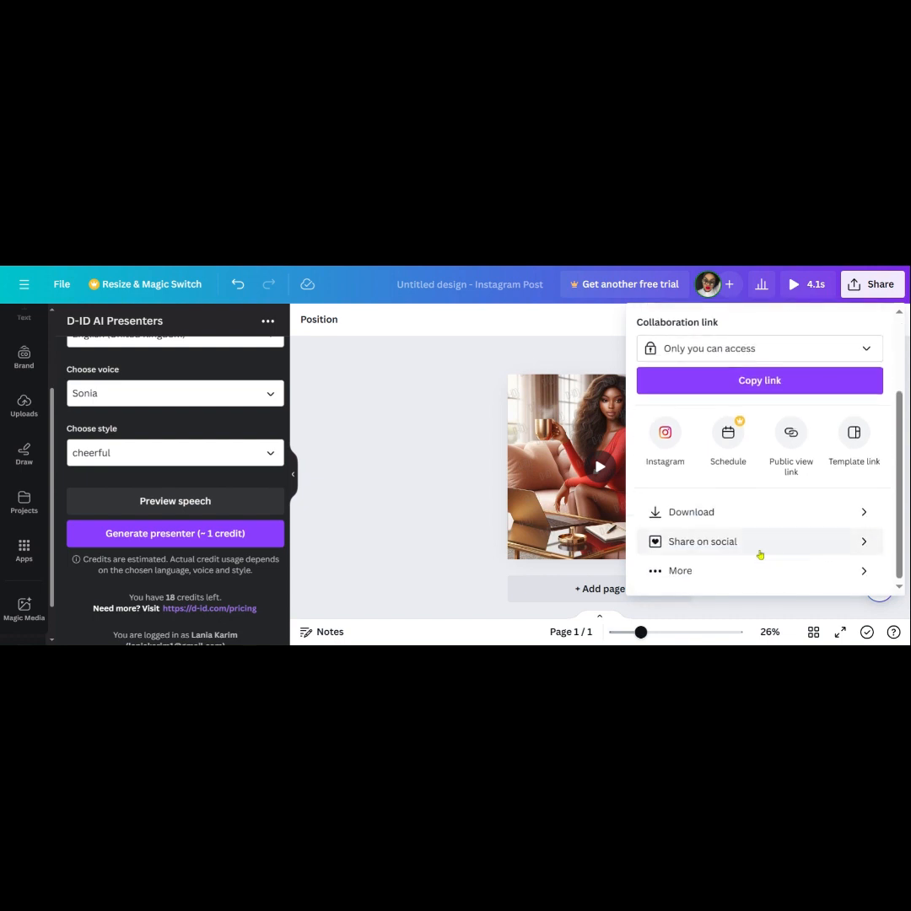
{"action": "left_click", "coordinate": [740, 524]}
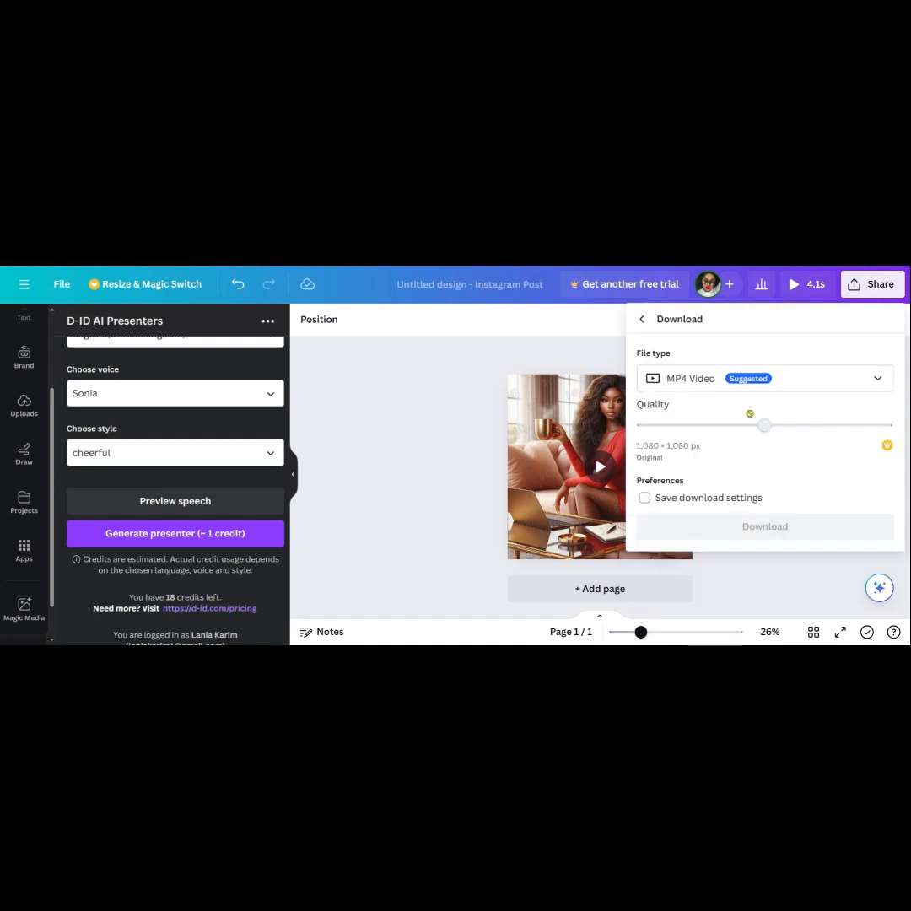
{"action": "left_click", "coordinate": [868, 379]}
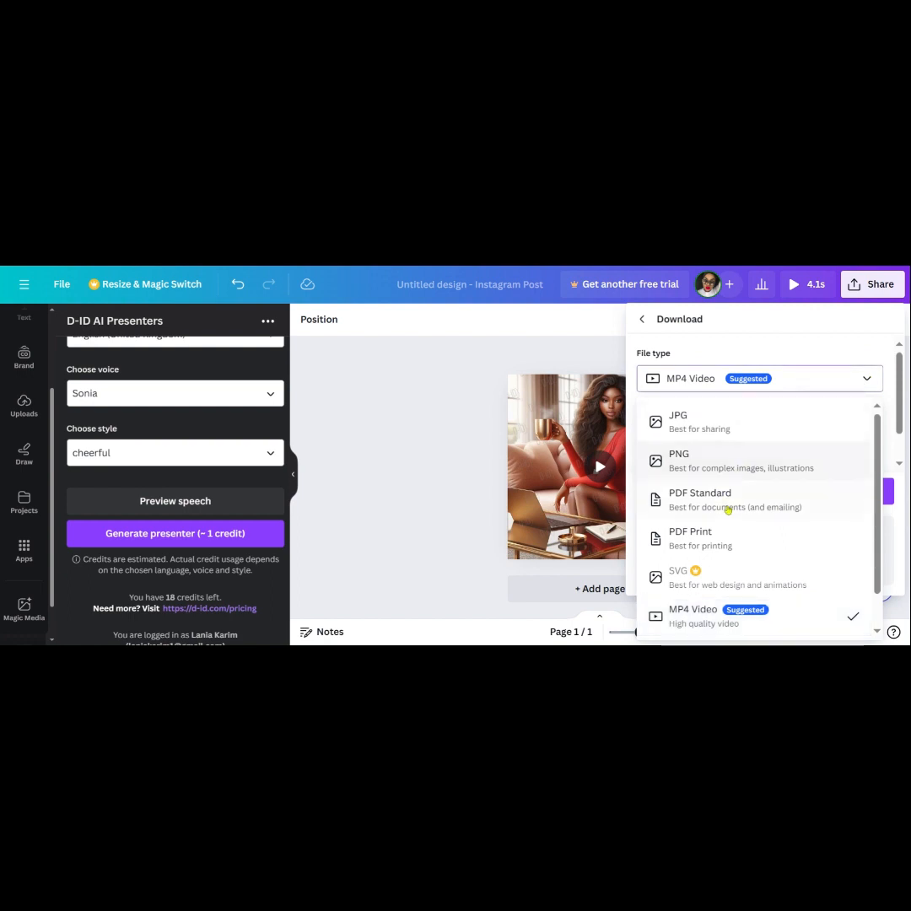
{"action": "left_click", "coordinate": [743, 467]}
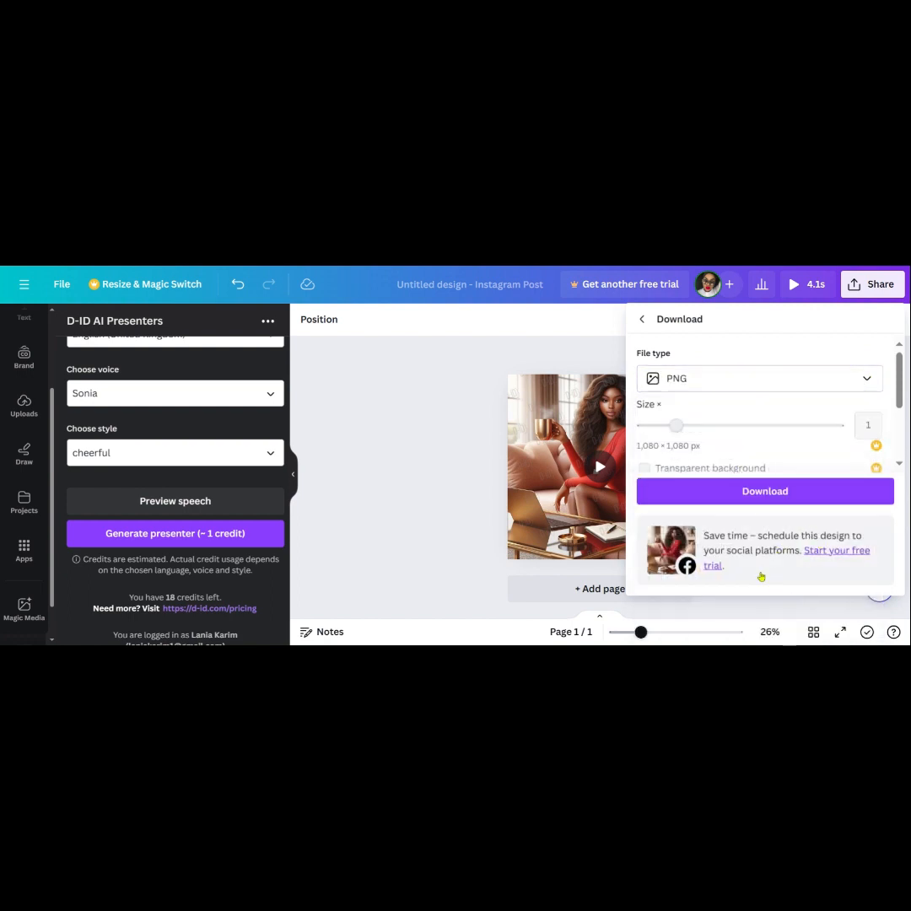
{"action": "left_click", "coordinate": [769, 496]}
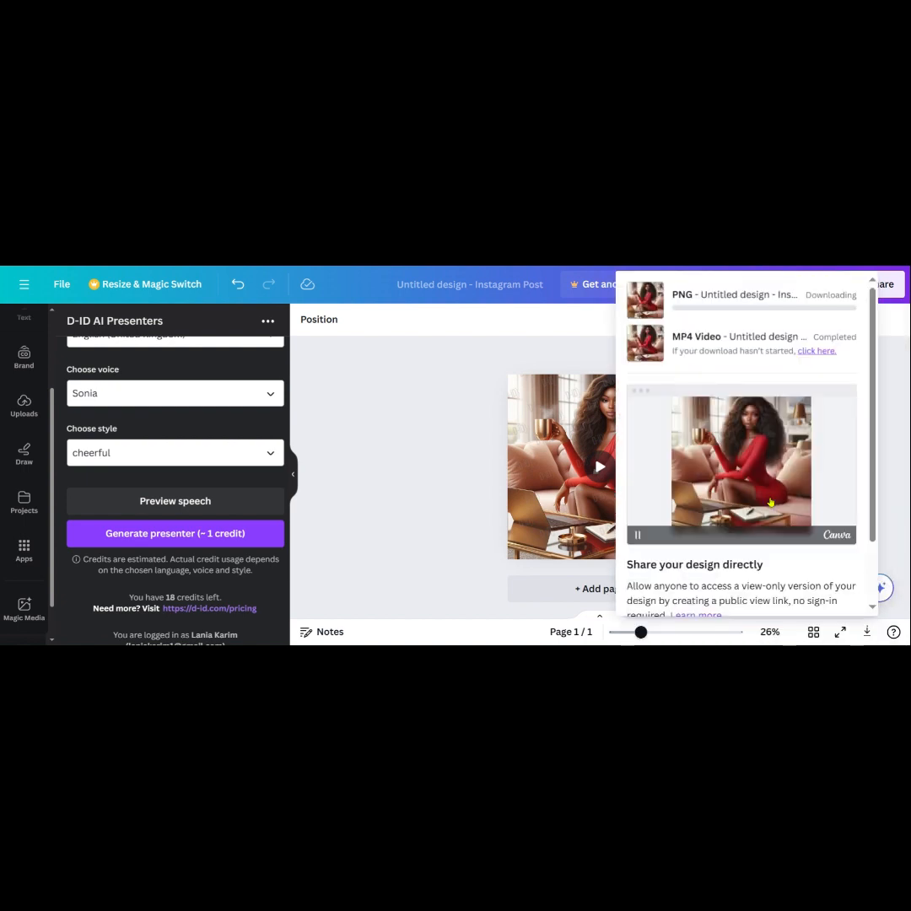